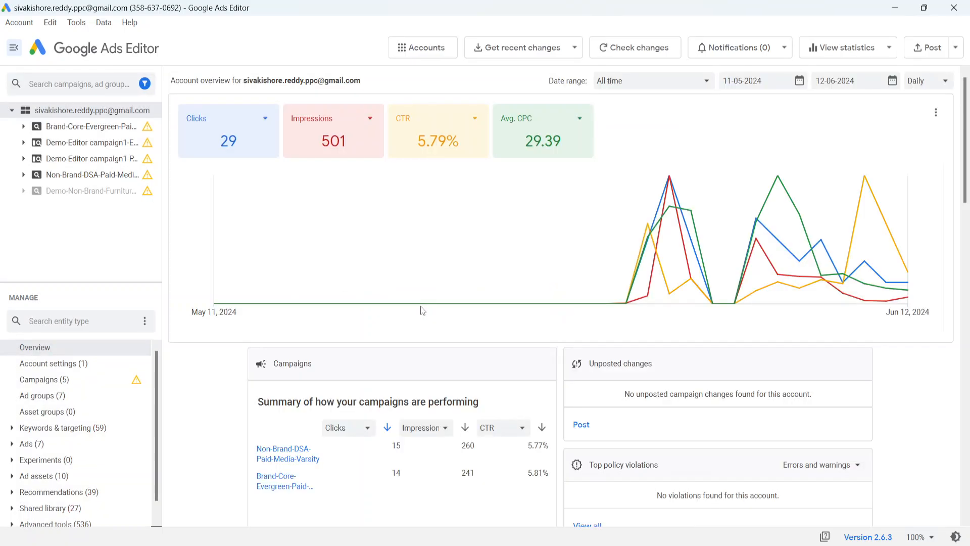
Download the account's recent changes with the More data option and finish reviewing the downloaded changes.
{"action": "left_click", "coordinate": [532, 51]}
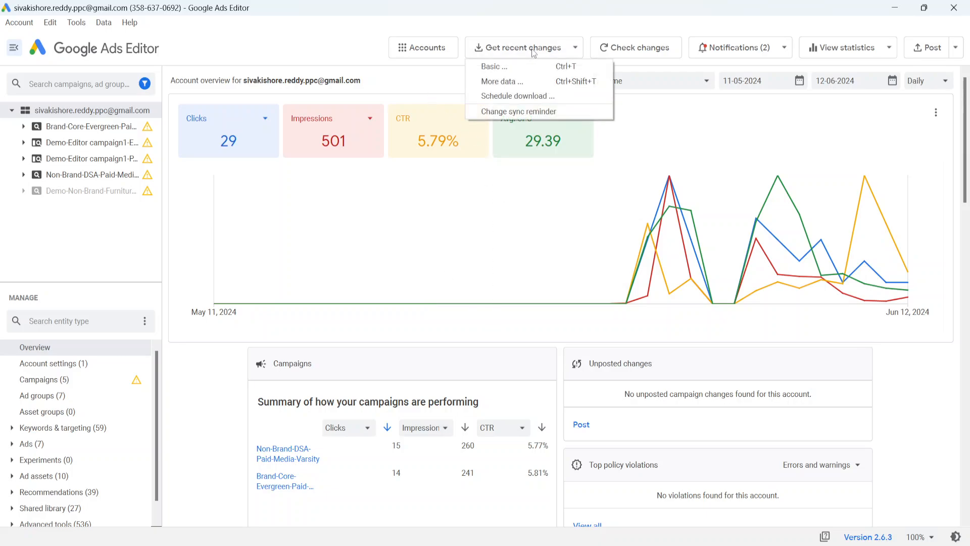
{"action": "left_click", "coordinate": [508, 85]}
{"action": "left_click", "coordinate": [495, 357]}
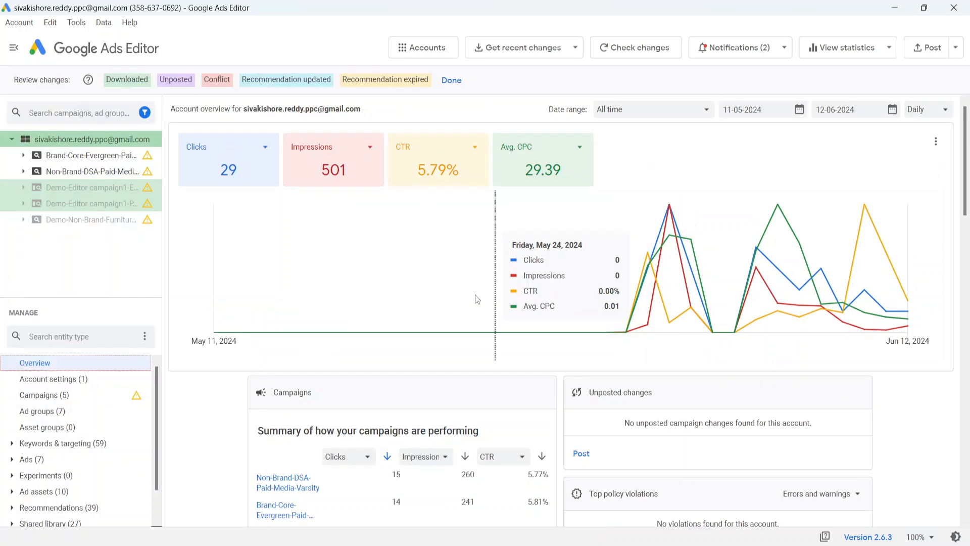
{"action": "left_click", "coordinate": [451, 81]}
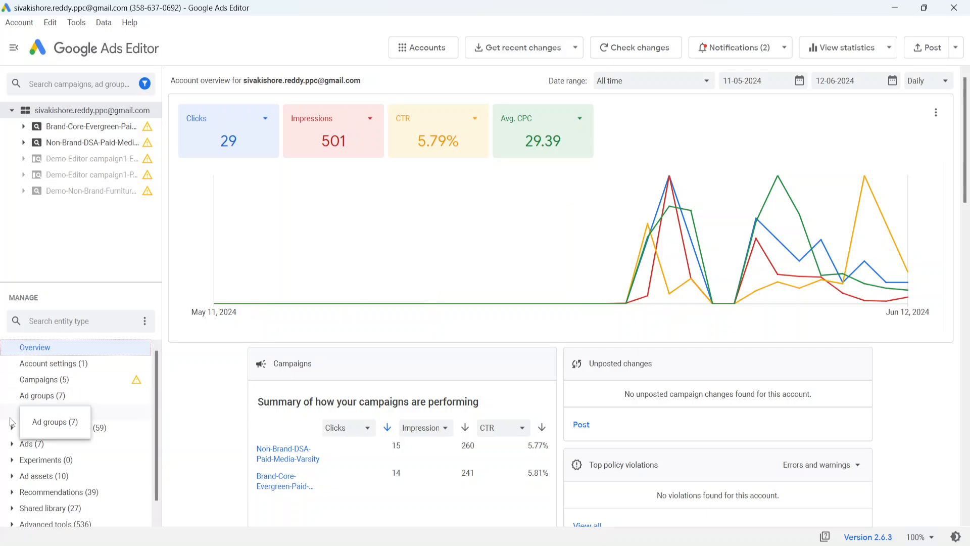
Widen the campaign list's name column and activate the paused campaigns Demo-Editor campaign1-Exact and Demo-Editor campaign1-Phrase.
{"action": "left_click", "coordinate": [59, 378]}
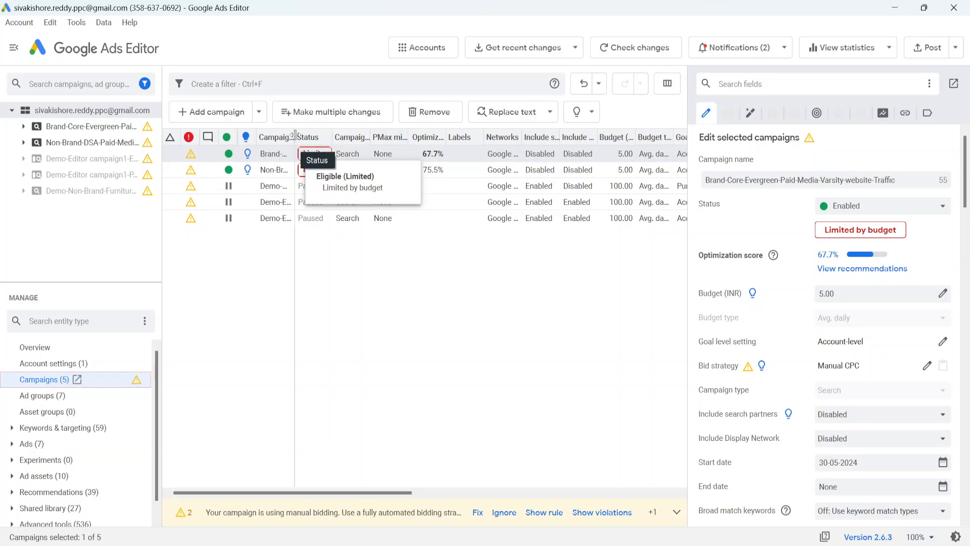
{"action": "left_click_drag", "start_coordinate": [296, 137], "coordinate": [426, 152]}
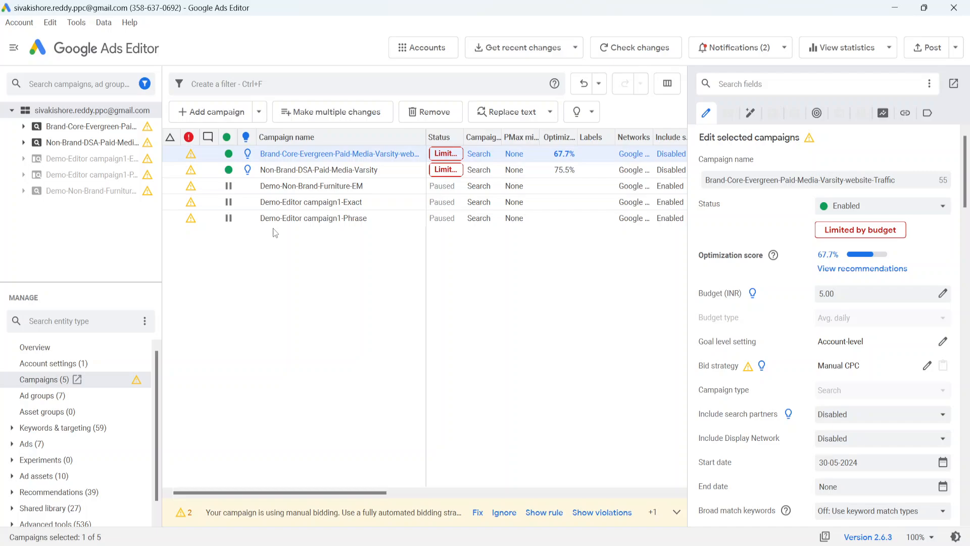
{"action": "left_click", "coordinate": [215, 205]}
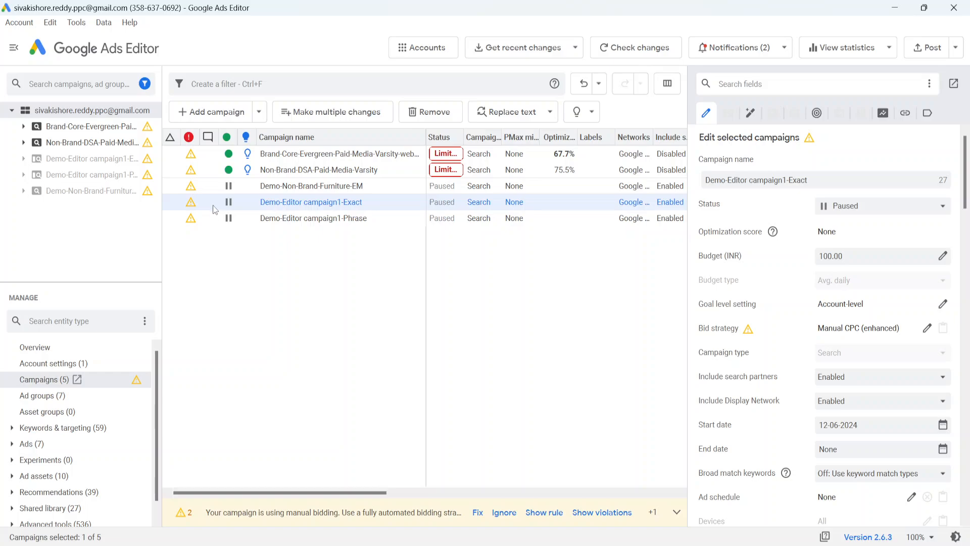
{"action": "left_click", "coordinate": [213, 220], "text": "shift"}
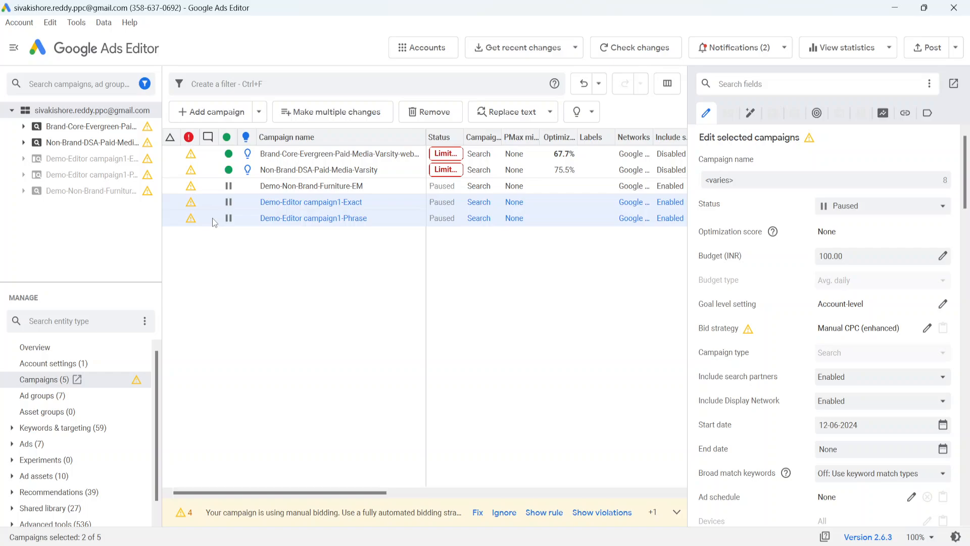
{"action": "right_click", "coordinate": [215, 222]}
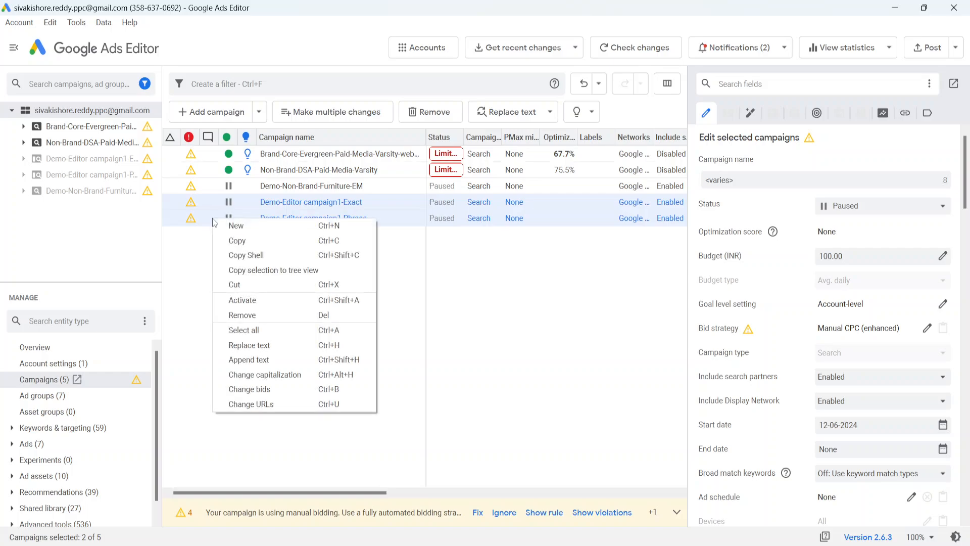
{"action": "left_click", "coordinate": [259, 301]}
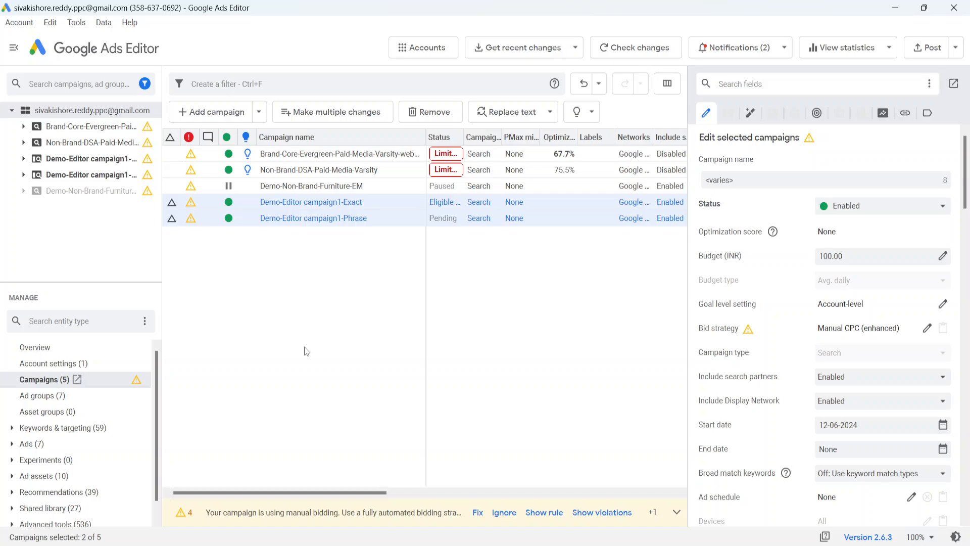
{"action": "left_click", "coordinate": [262, 341]}
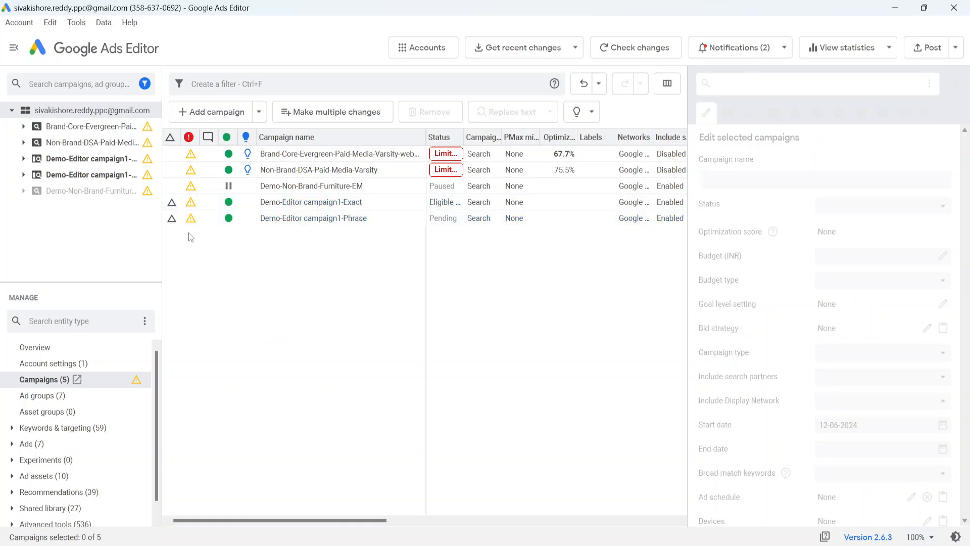
Review the settings of Demo-Editor campaign1-Exact, from budget and bid strategy down to language and location targeting.
{"action": "left_click", "coordinate": [227, 218]}
{"action": "left_click", "coordinate": [220, 278]}
{"action": "left_click", "coordinate": [180, 205]}
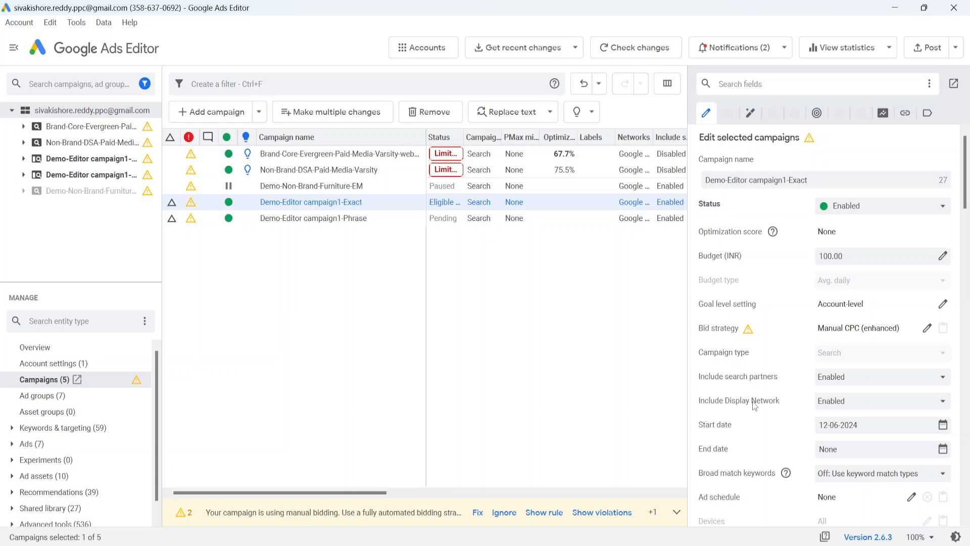
{"action": "scroll", "coordinate": [753, 401], "scroll_direction": "down", "scroll_amount": 6}
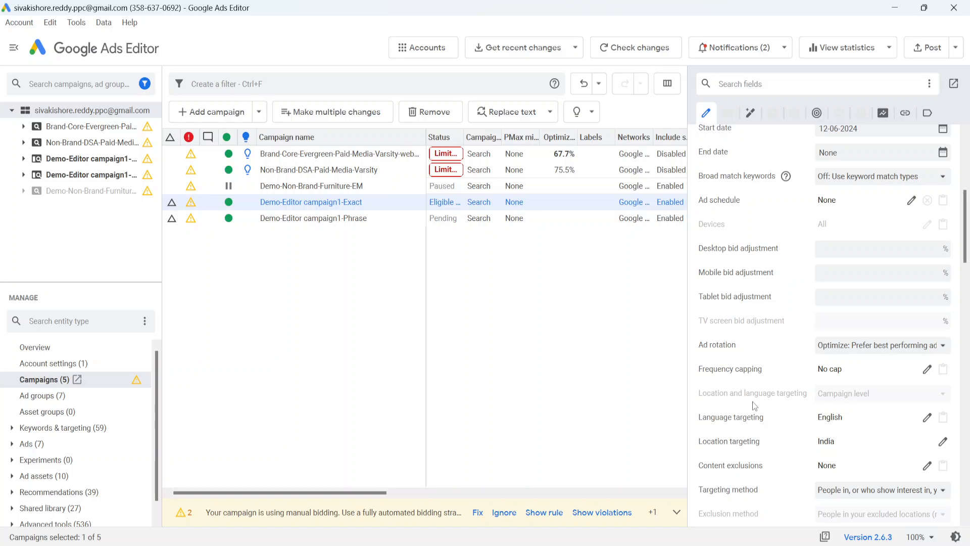
{"action": "left_click", "coordinate": [470, 409]}
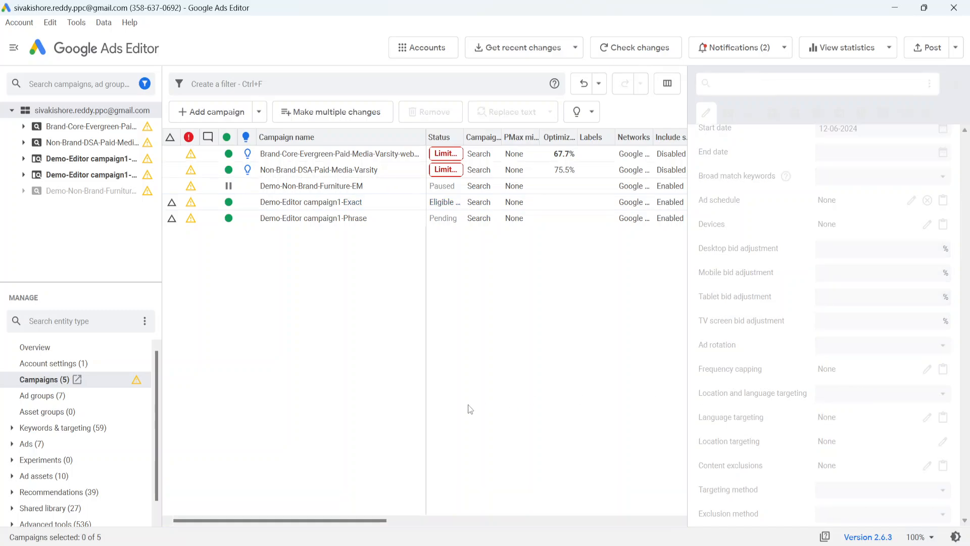
Duplicate the campaign Demo-Editor campaign1-Exact by copying and pasting it within the campaigns list.
{"action": "left_click", "coordinate": [172, 204]}
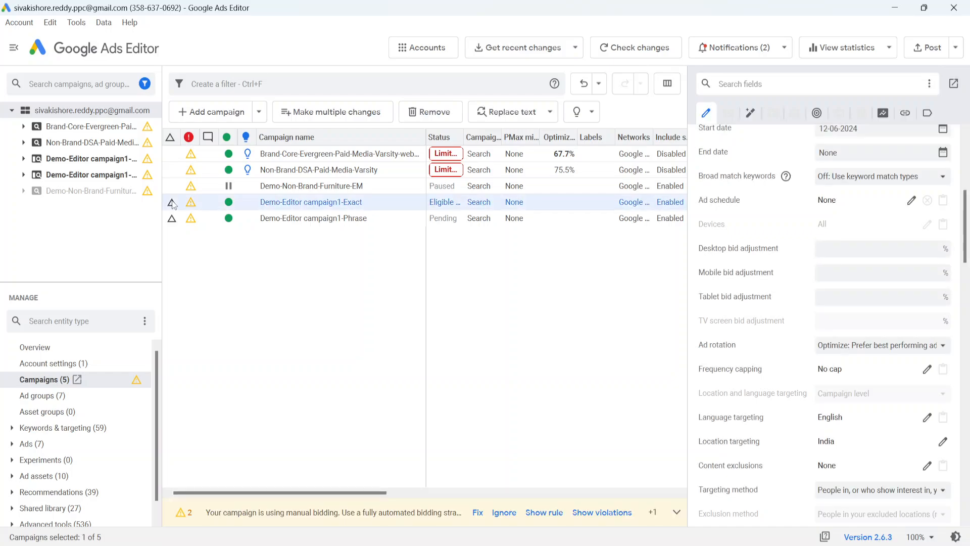
{"action": "right_click", "coordinate": [172, 204]}
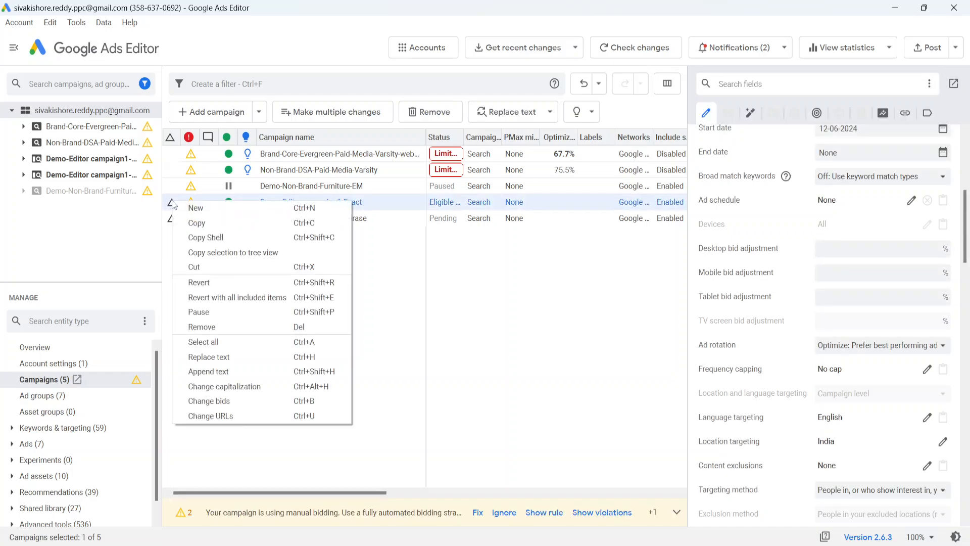
{"action": "left_click", "coordinate": [198, 222]}
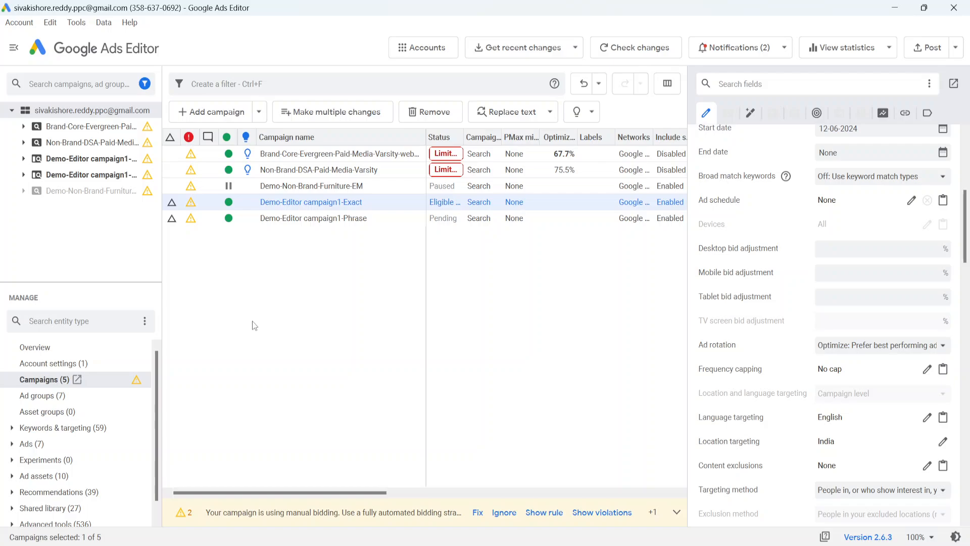
{"action": "key", "text": "ctrl+v"}
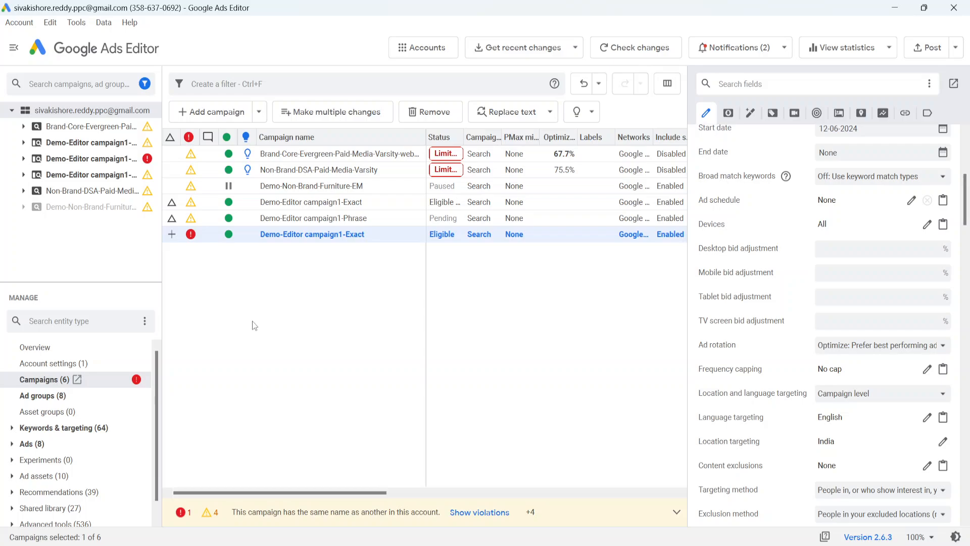
Rename the duplicated campaign as Demo-Editor campaign1-Broad.
{"action": "scroll", "coordinate": [833, 218], "scroll_direction": "up", "scroll_amount": 5}
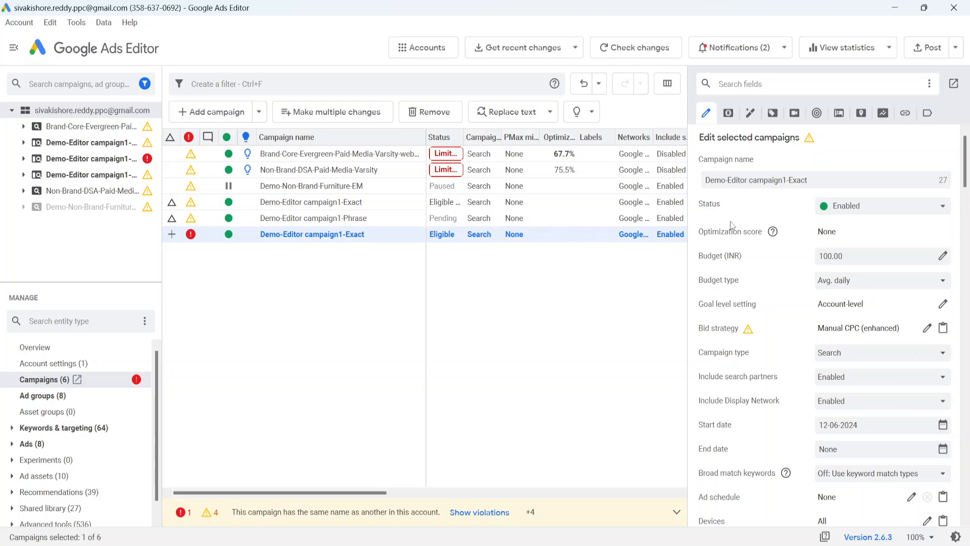
{"action": "left_click", "coordinate": [818, 178]}
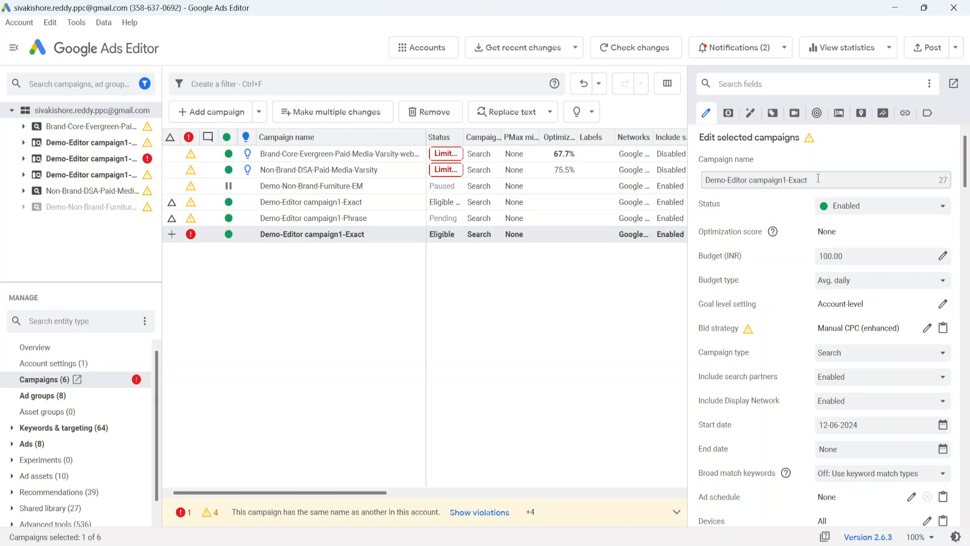
{"action": "key", "text": "BackSpace"}
{"action": "key", "text": "BackSpace"}
{"action": "key", "text": "BackSpace"}
{"action": "key", "text": "BackSpace"}
{"action": "key", "text": "BackSpace"}
{"action": "type", "text": "Broad"}
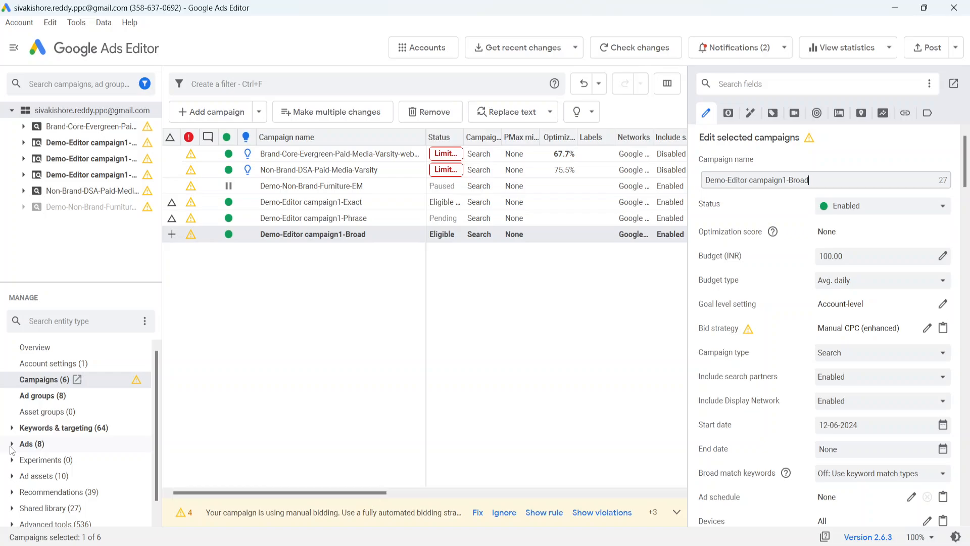
In the account's keywords list, set the match type of the duplicated campaign's four new keywords to Broad.
{"action": "left_click", "coordinate": [18, 432]}
{"action": "scroll", "coordinate": [18, 432], "scroll_direction": "down", "scroll_amount": 3}
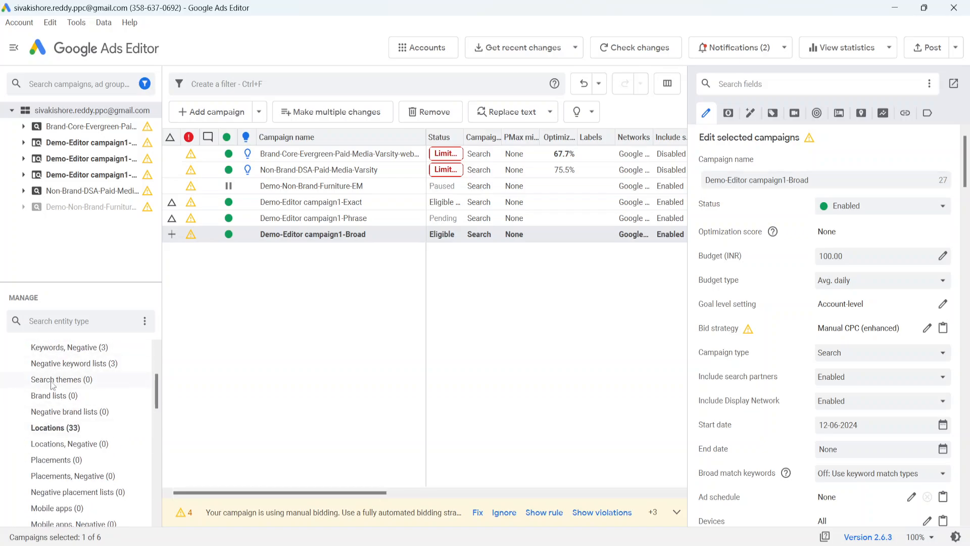
{"action": "scroll", "coordinate": [51, 387], "scroll_direction": "up", "scroll_amount": 2}
{"action": "left_click", "coordinate": [59, 412]}
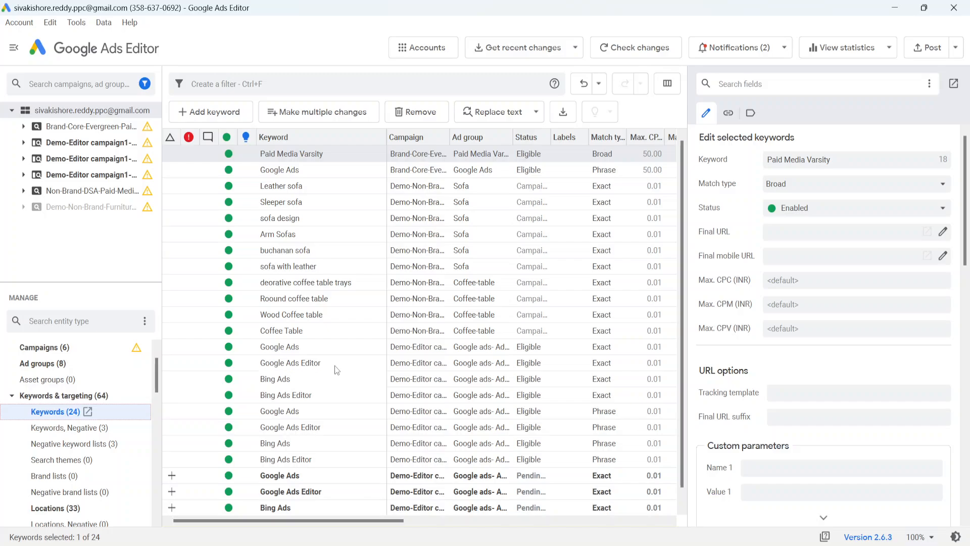
{"action": "scroll", "coordinate": [336, 369], "scroll_direction": "down", "scroll_amount": 1}
{"action": "scroll", "coordinate": [335, 369], "scroll_direction": "up", "scroll_amount": 1}
{"action": "scroll", "coordinate": [336, 369], "scroll_direction": "down", "scroll_amount": 1}
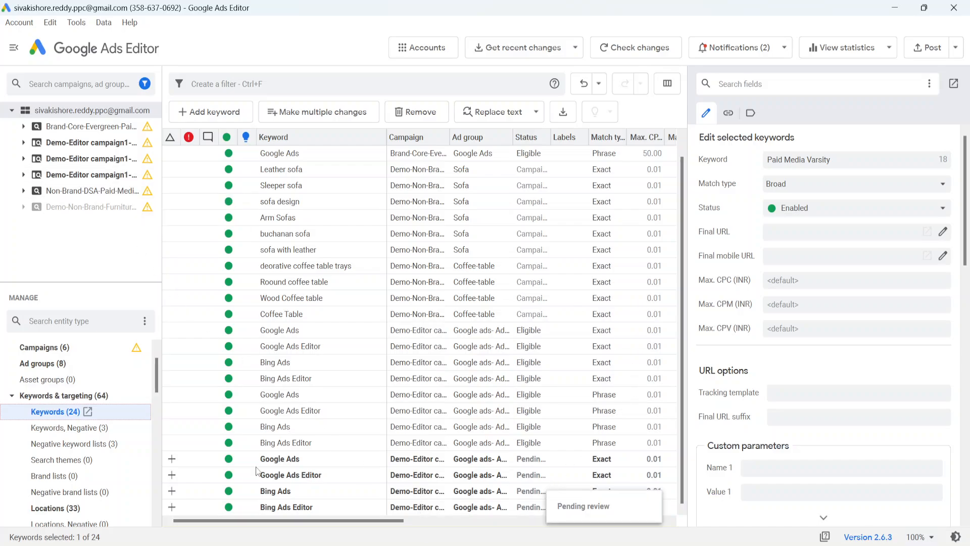
{"action": "left_click", "coordinate": [190, 461]}
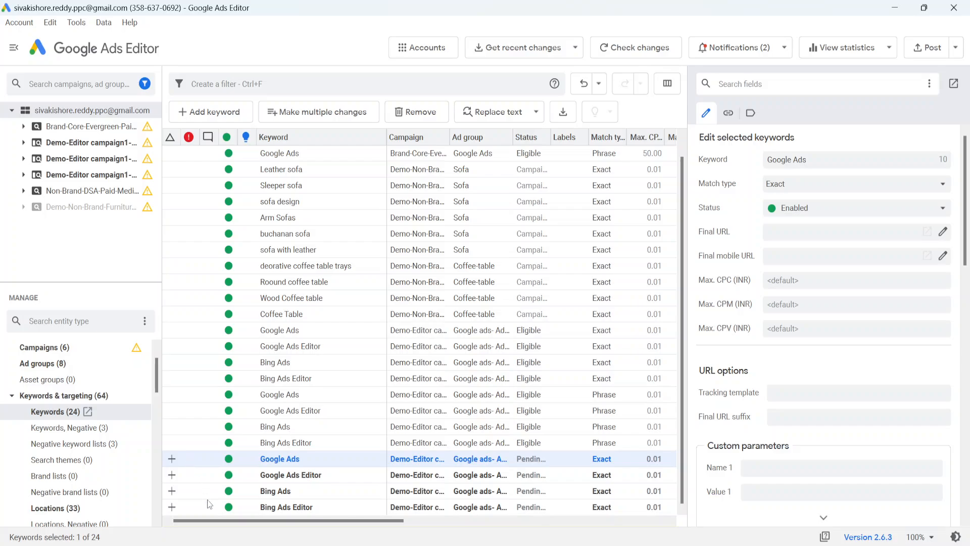
{"action": "left_click", "coordinate": [210, 506], "text": "shift"}
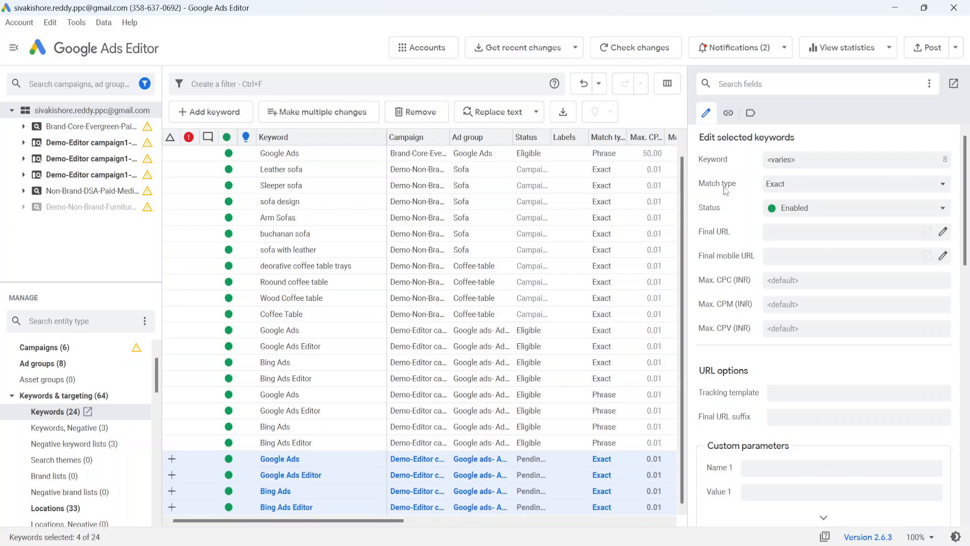
{"action": "left_click", "coordinate": [782, 188]}
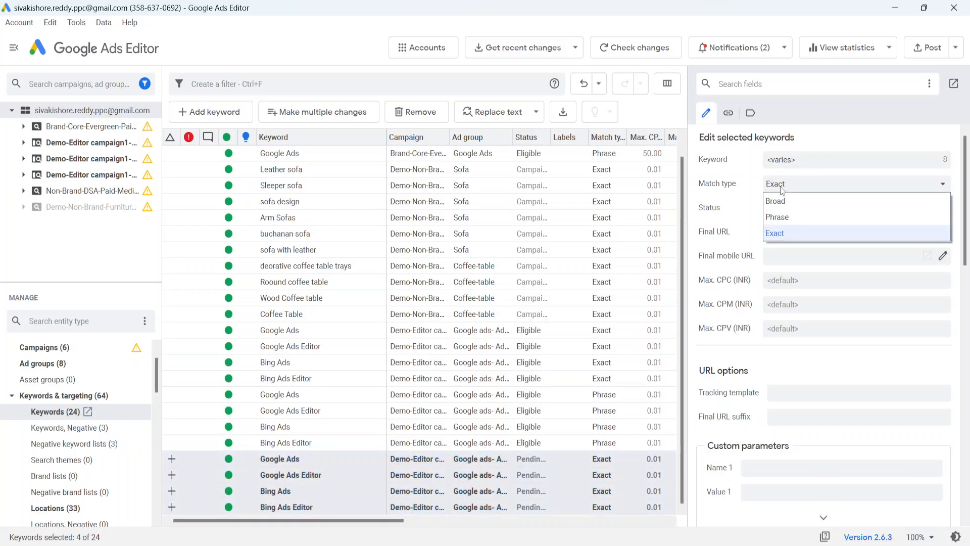
{"action": "left_click", "coordinate": [782, 205]}
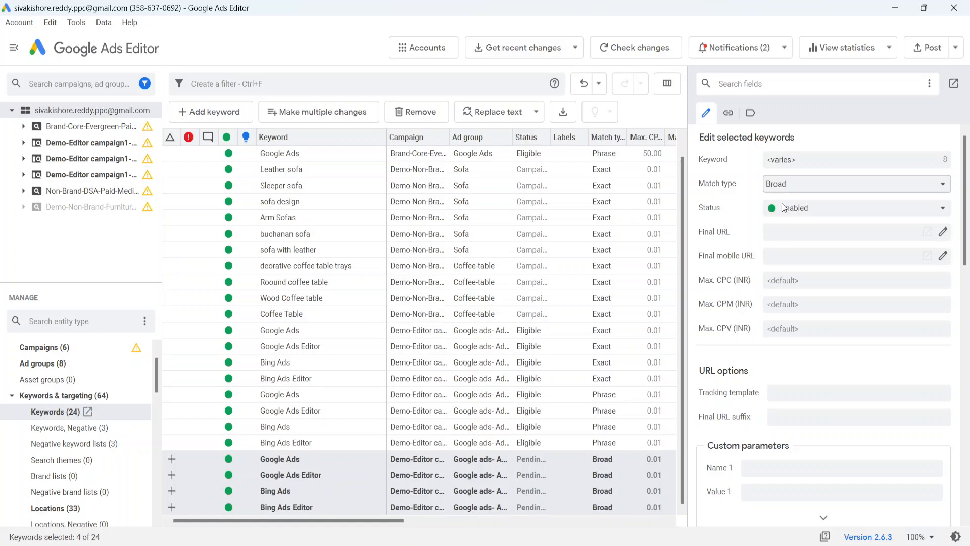
{"action": "left_click", "coordinate": [365, 491]}
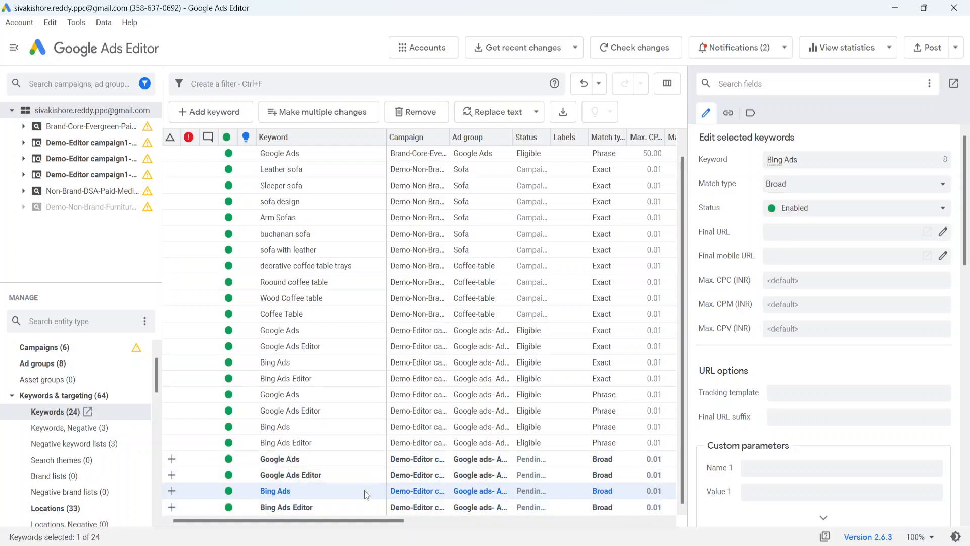
{"action": "left_click", "coordinate": [365, 490]}
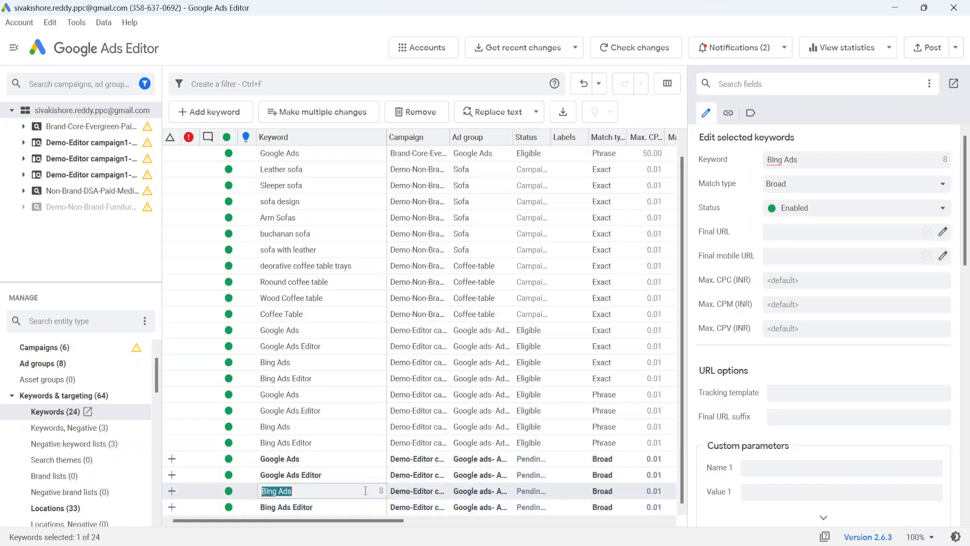
{"action": "left_click", "coordinate": [480, 480]}
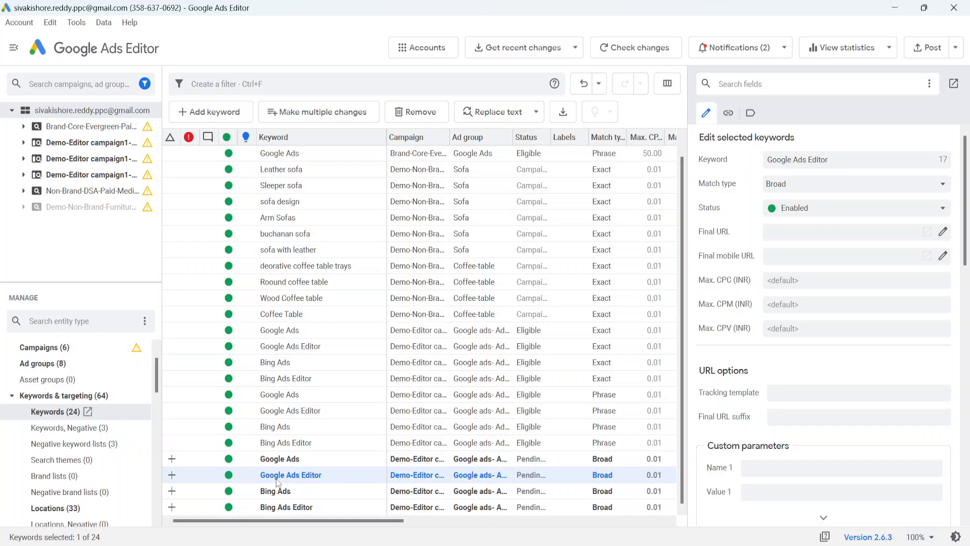
Select the four new Broad keywords together and look at the available bulk actions and status options.
{"action": "left_click", "coordinate": [212, 459]}
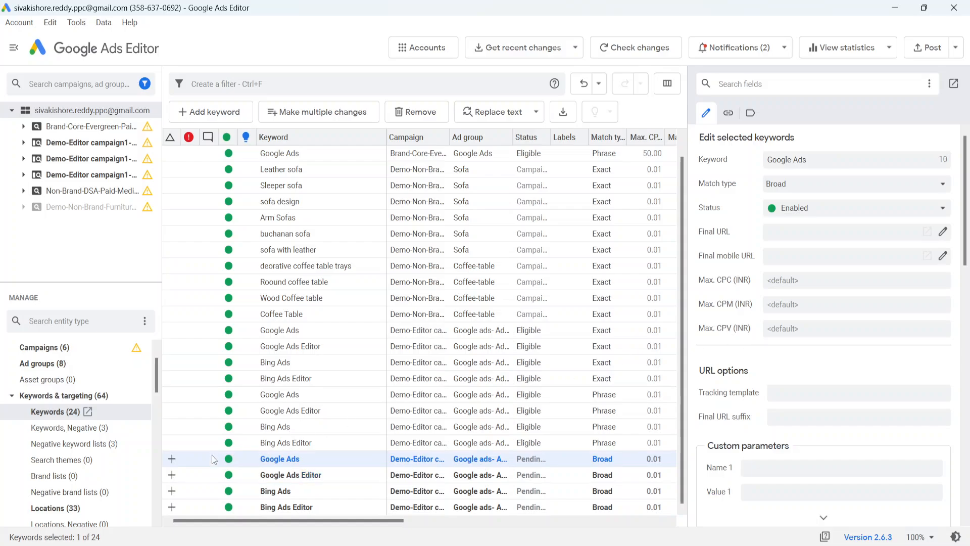
{"action": "left_click", "coordinate": [192, 507], "text": "shift"}
{"action": "right_click", "coordinate": [191, 506]}
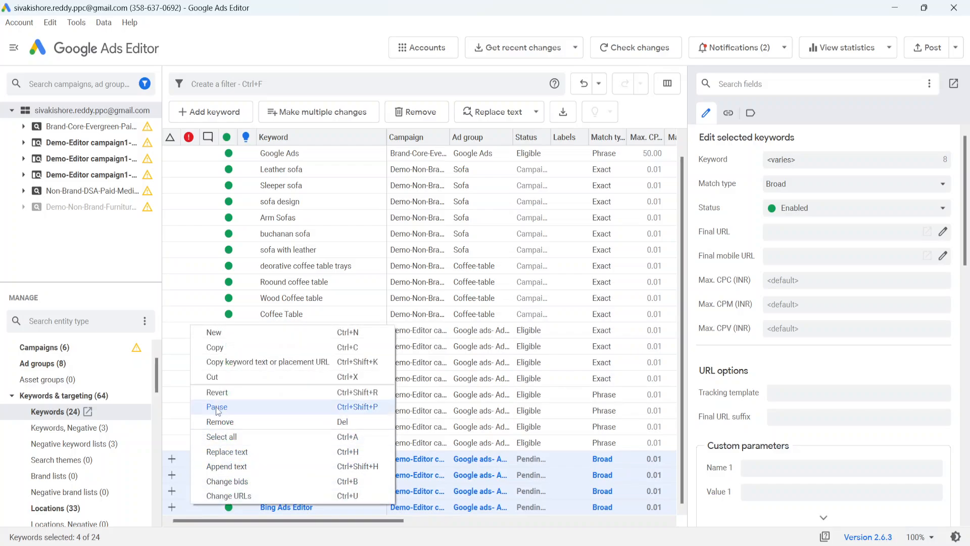
{"action": "left_click", "coordinate": [811, 207]}
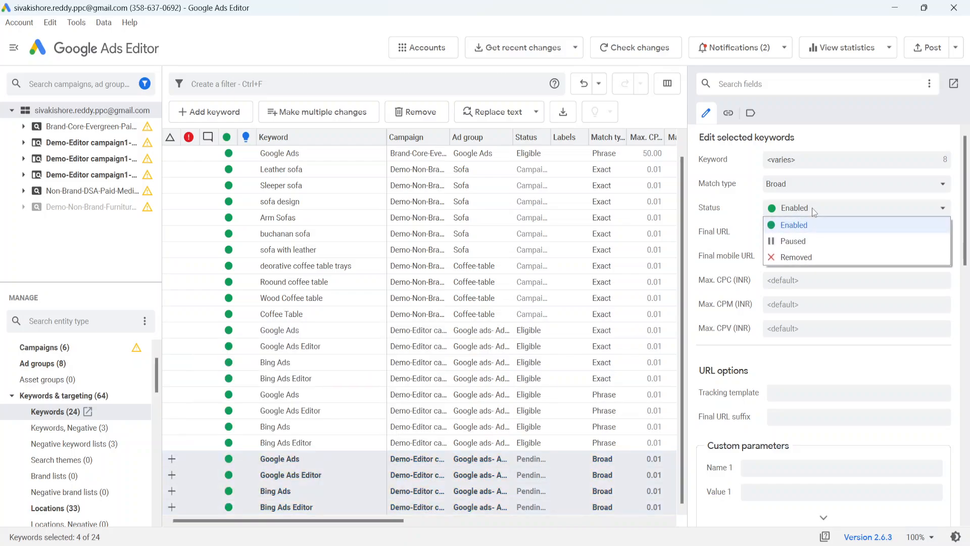
{"action": "left_click", "coordinate": [737, 214]}
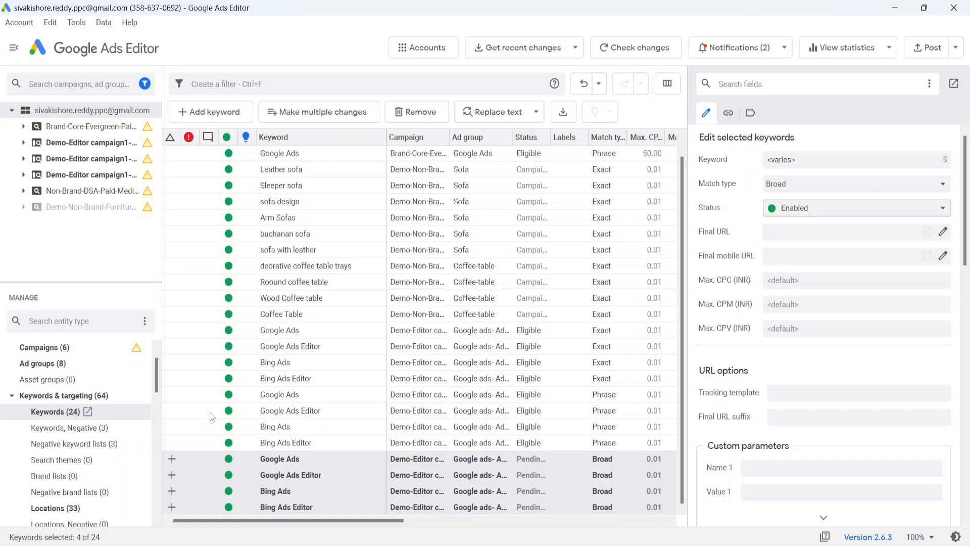
{"action": "left_click", "coordinate": [187, 350]}
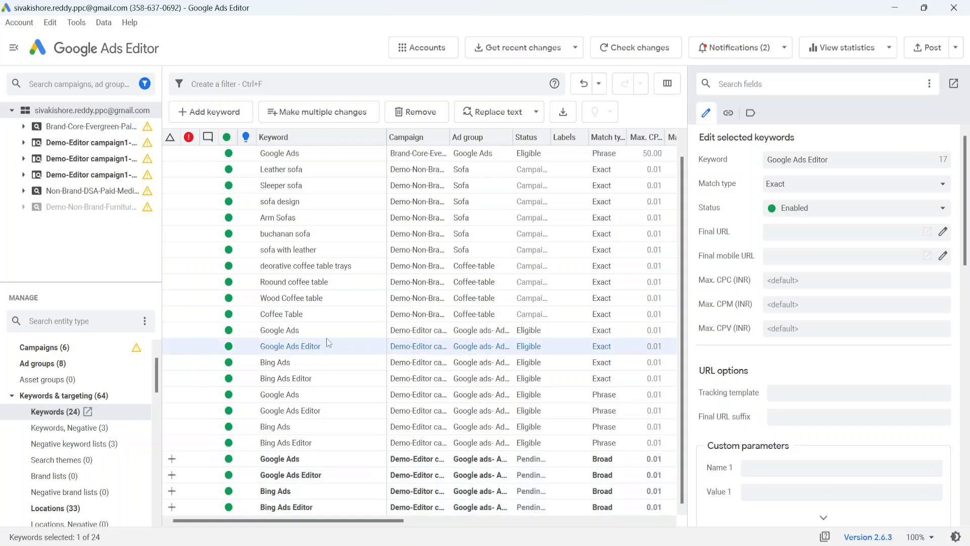
Remove the Exact-match keyword Google Ads Editor and undo the removal.
{"action": "right_click", "coordinate": [187, 348]}
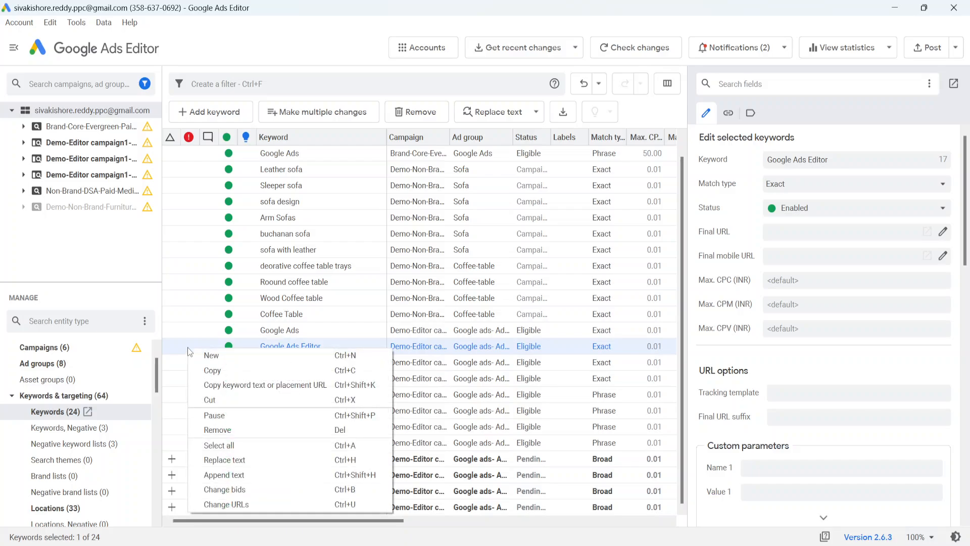
{"action": "left_click", "coordinate": [223, 430]}
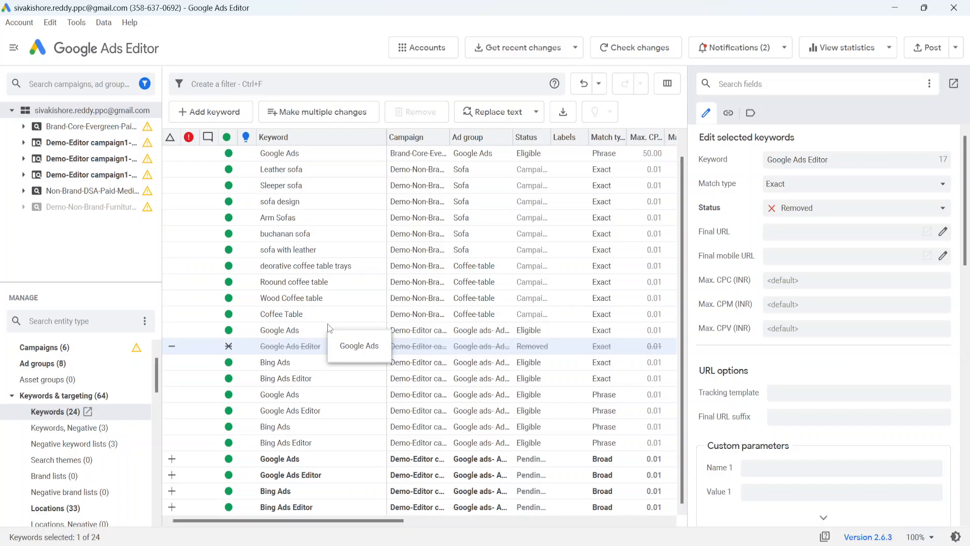
{"action": "key", "text": "ctrl+z"}
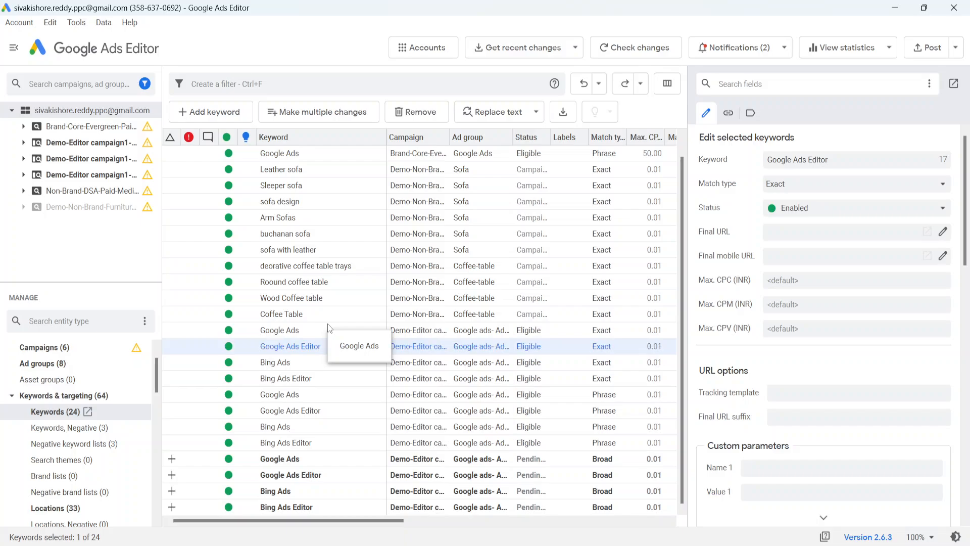
{"action": "left_click", "coordinate": [273, 301]}
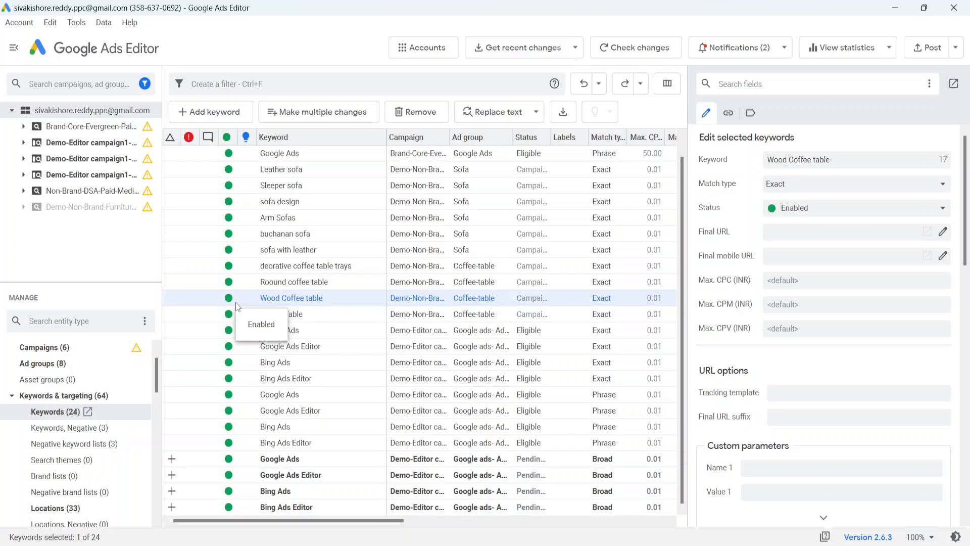
{"action": "left_click", "coordinate": [278, 460], "text": "ctrl"}
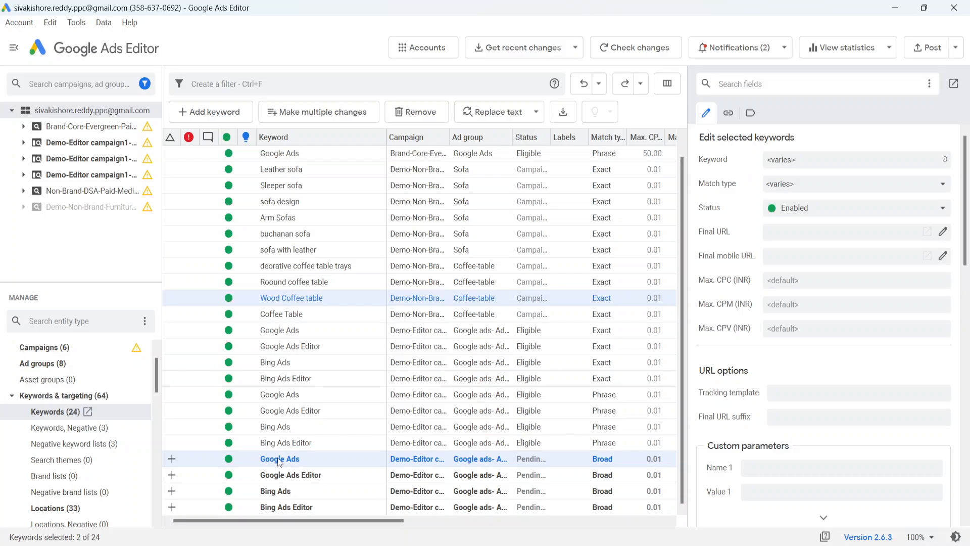
{"action": "left_click", "coordinate": [262, 391]}
{"action": "left_click", "coordinate": [281, 463]}
{"action": "left_click", "coordinate": [280, 463], "text": "ctrl"}
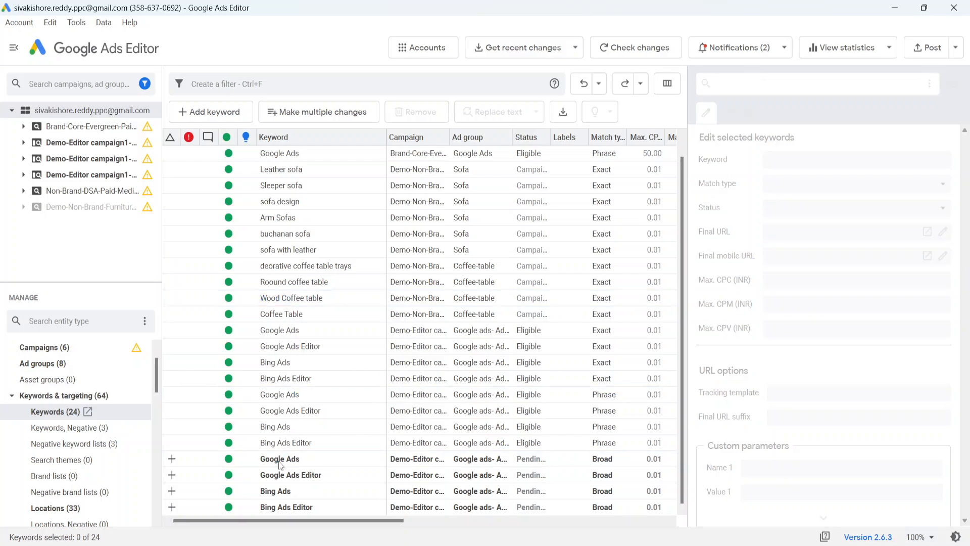
In the four new Broad keywords, replace the text Ads in the Keyword field with nothing.
{"action": "left_click", "coordinate": [225, 462]}
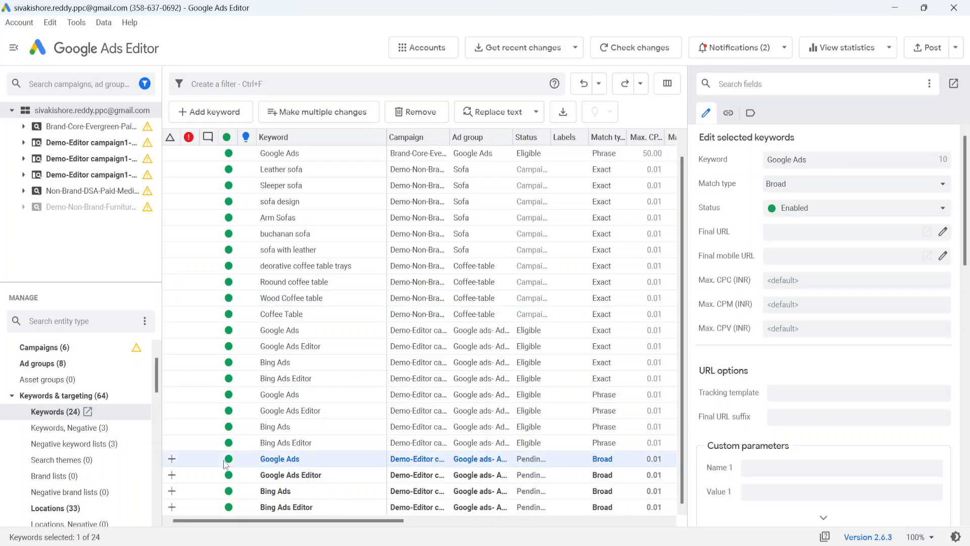
{"action": "left_click", "coordinate": [247, 507], "text": "ctrl"}
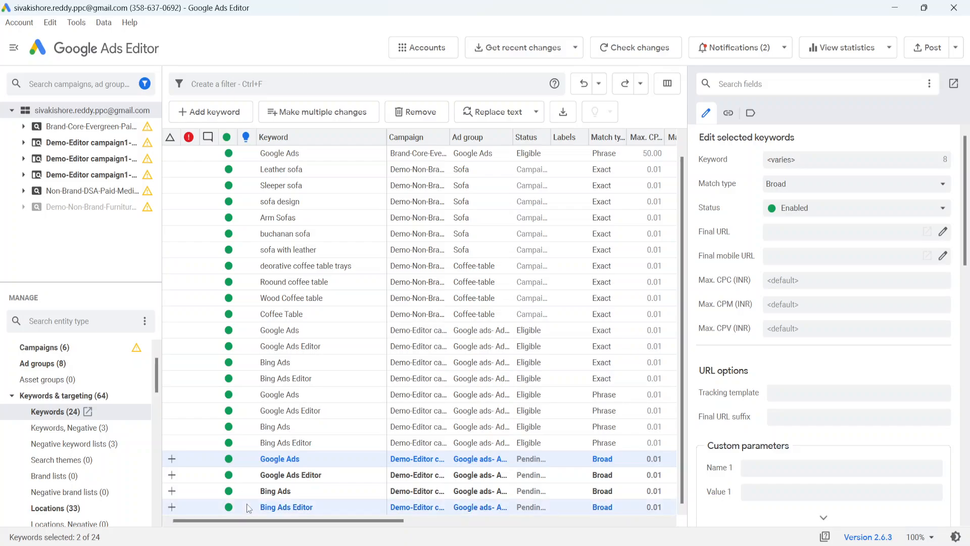
{"action": "left_click", "coordinate": [203, 486], "text": "ctrl"}
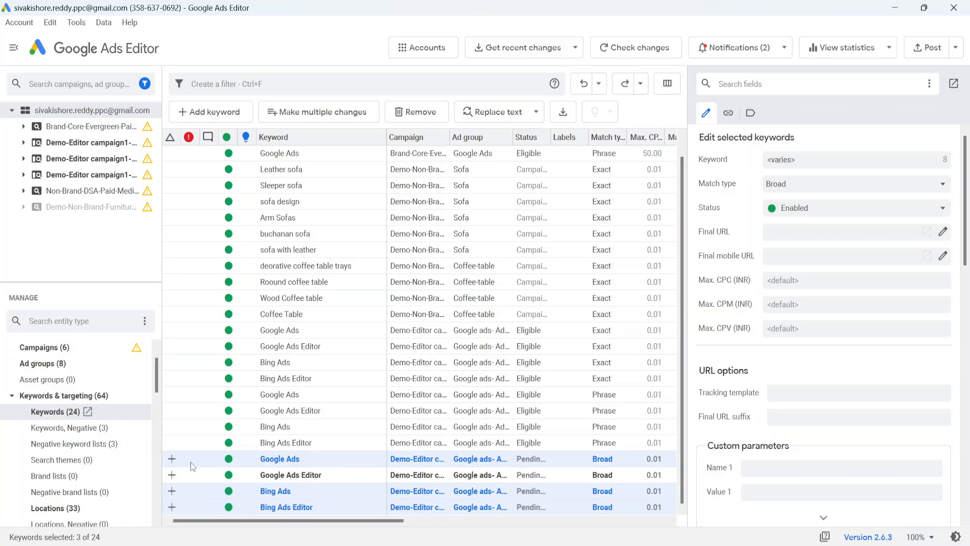
{"action": "left_click", "coordinate": [199, 475], "text": "ctrl"}
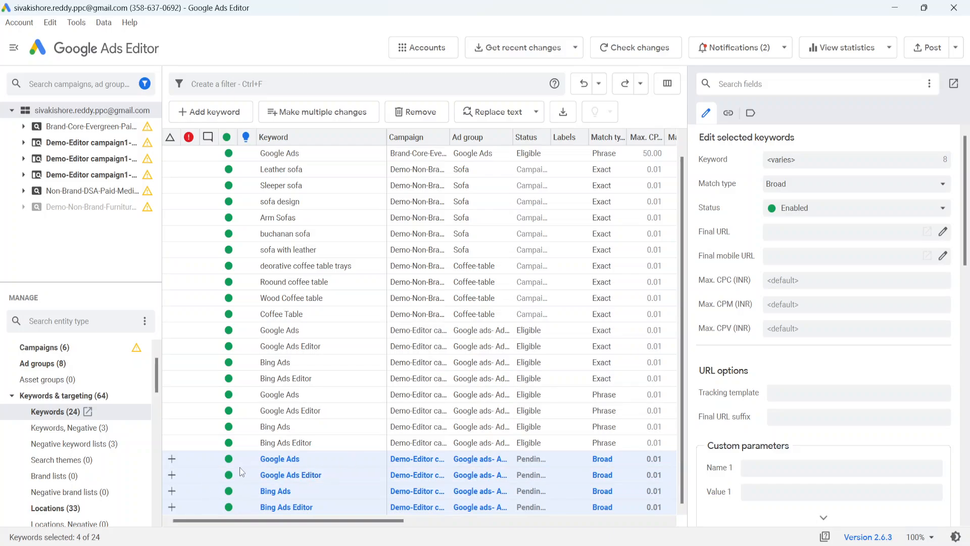
{"action": "right_click", "coordinate": [205, 463]}
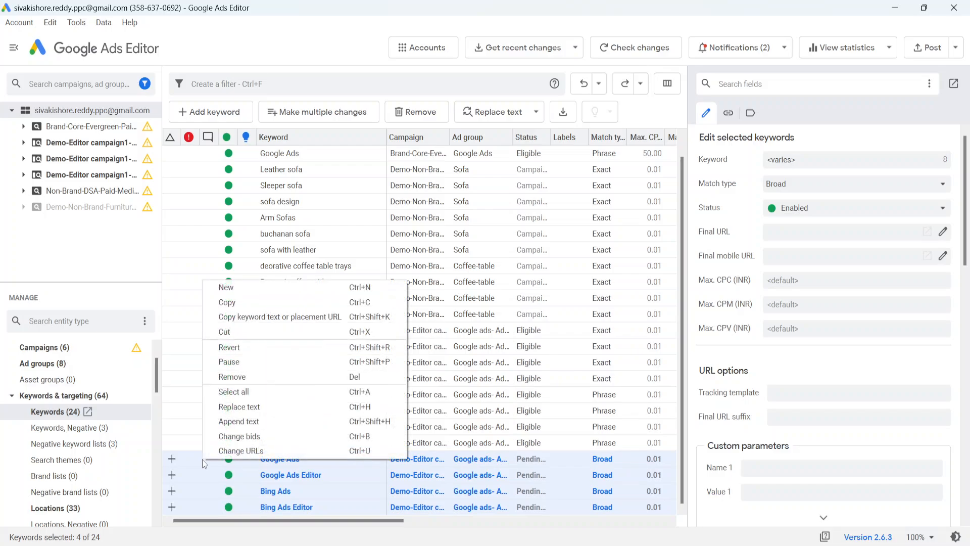
{"action": "left_click", "coordinate": [255, 407]}
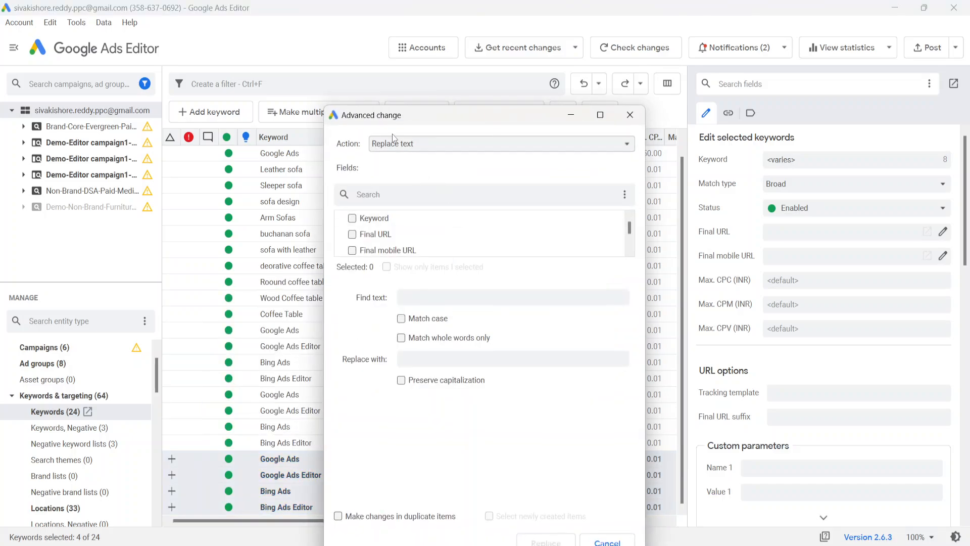
{"action": "left_click_drag", "start_coordinate": [386, 120], "coordinate": [611, 114]}
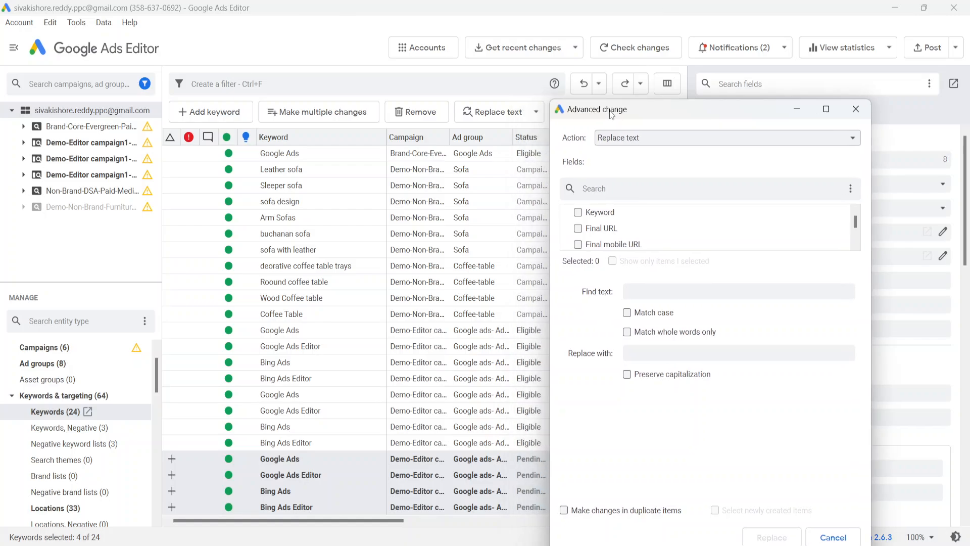
{"action": "left_click", "coordinate": [640, 139]}
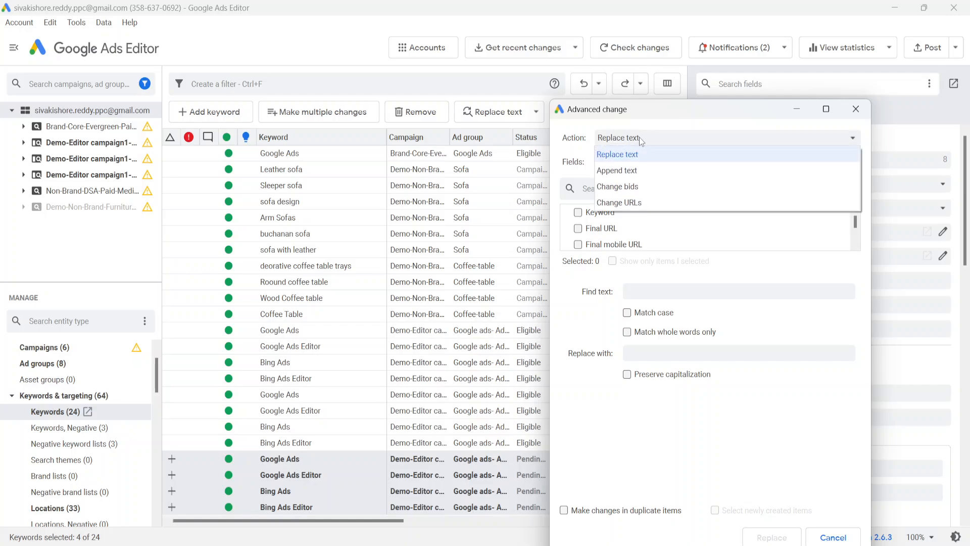
{"action": "left_click", "coordinate": [578, 146]}
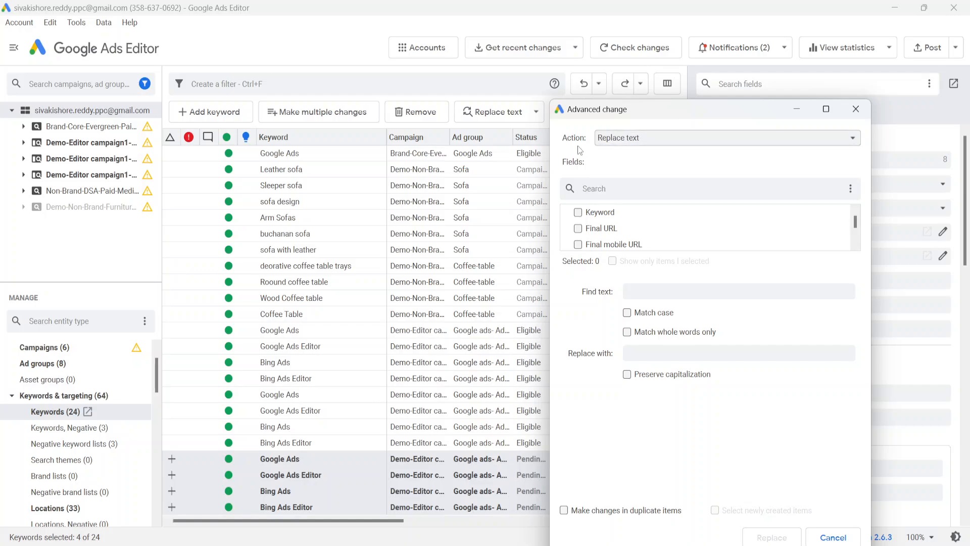
{"action": "left_click", "coordinate": [578, 215]}
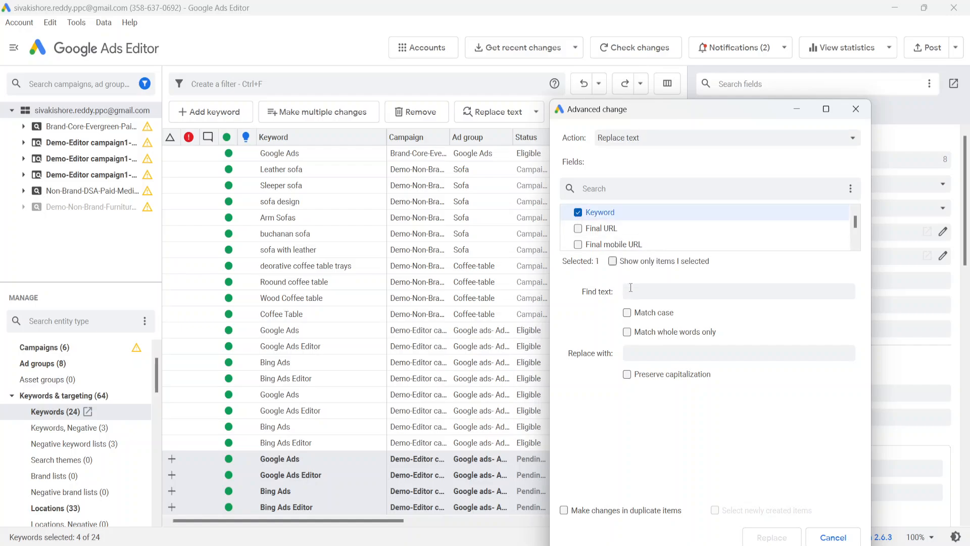
{"action": "left_click", "coordinate": [647, 289]}
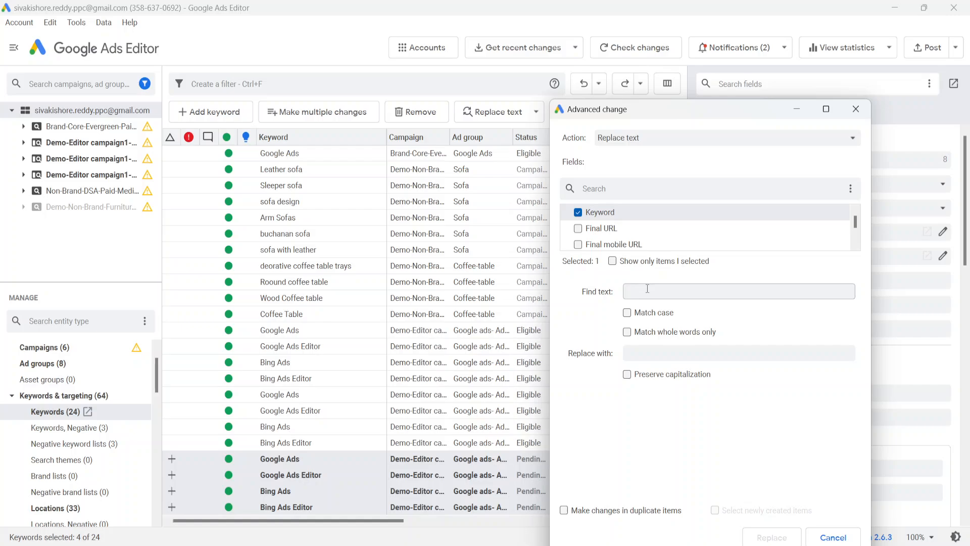
{"action": "type", "text": "Ads"}
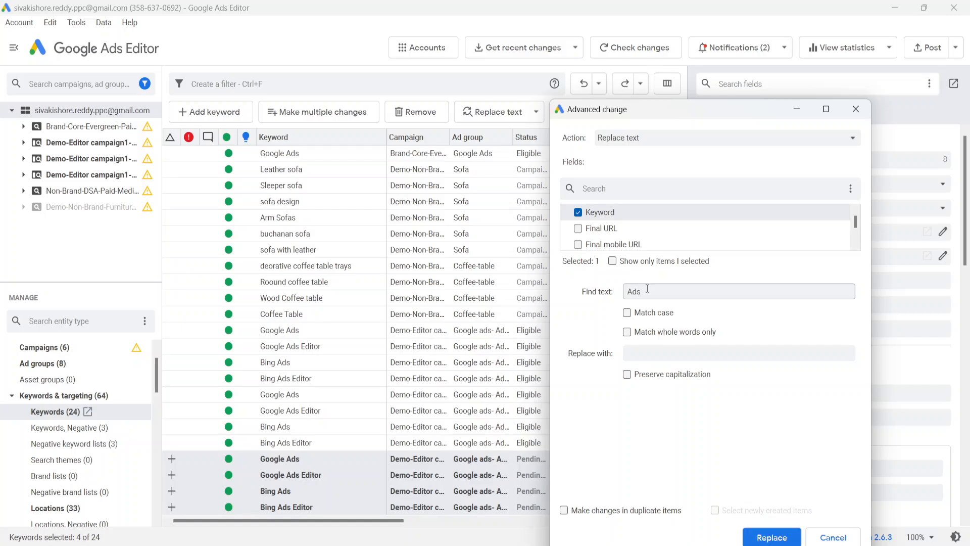
{"action": "left_click", "coordinate": [762, 538]}
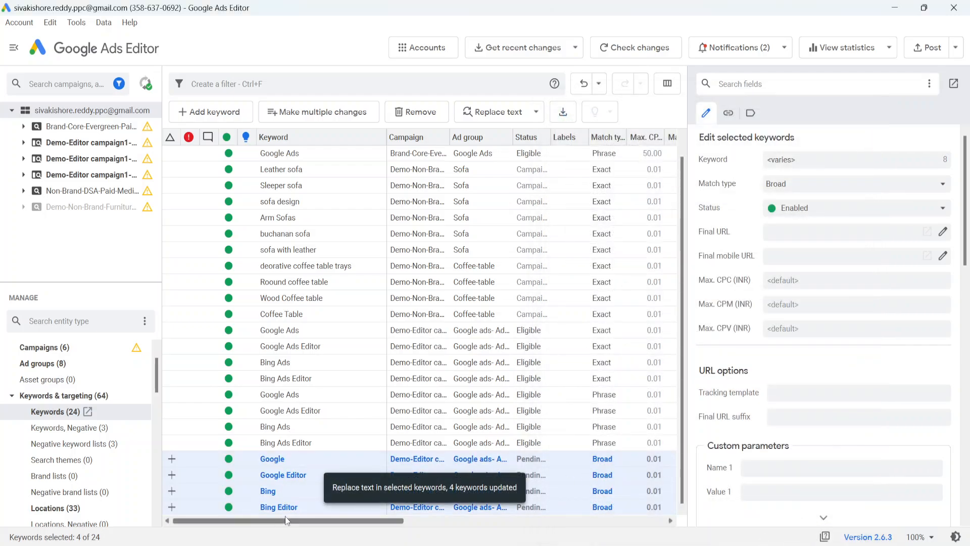
Select the four new Broad keywords together and look at the Append text options without applying any change.
{"action": "left_click", "coordinate": [283, 368]}
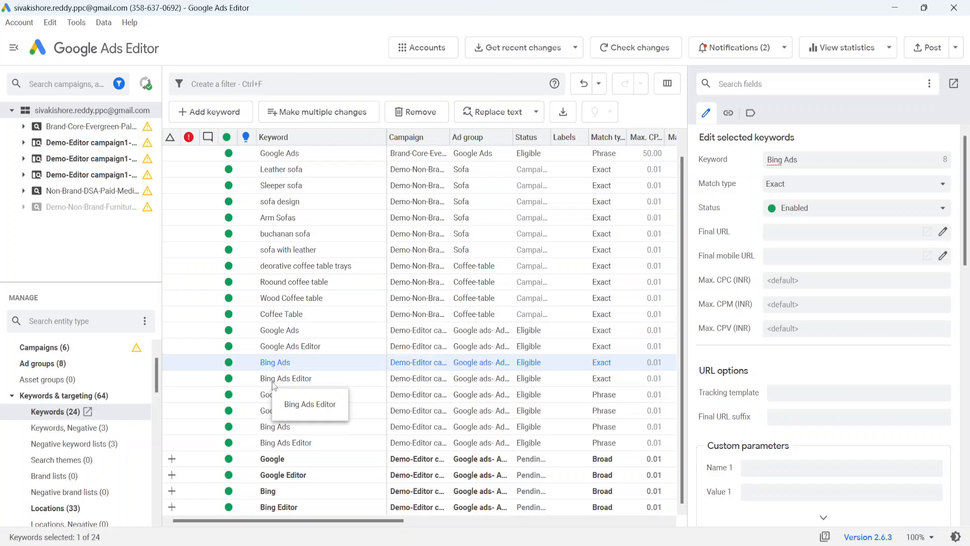
{"action": "left_click", "coordinate": [212, 461]}
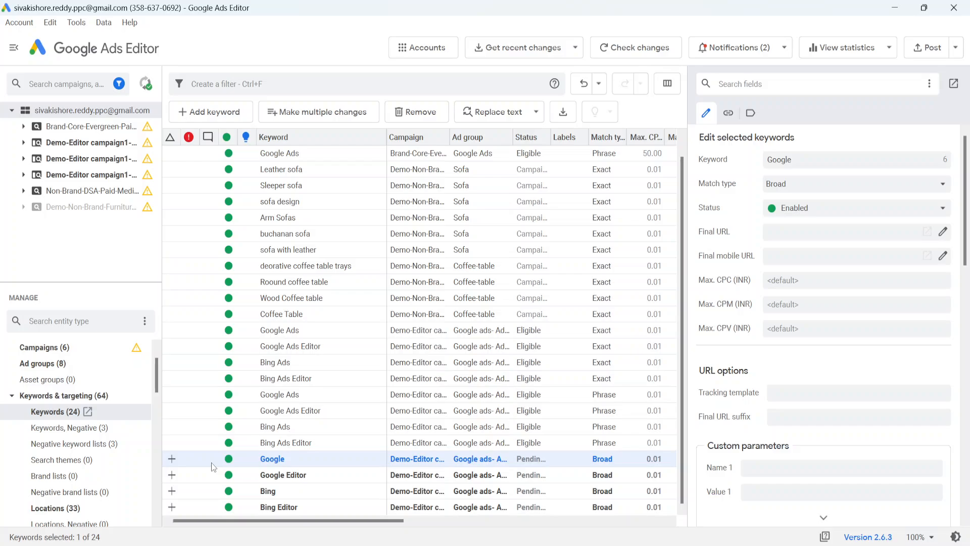
{"action": "left_click", "coordinate": [202, 507], "text": "shift"}
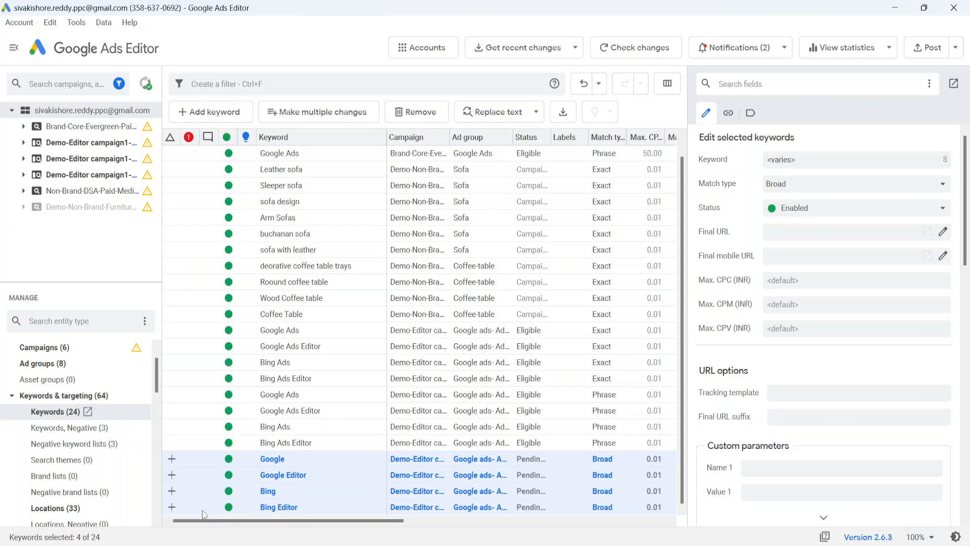
{"action": "right_click", "coordinate": [293, 466]}
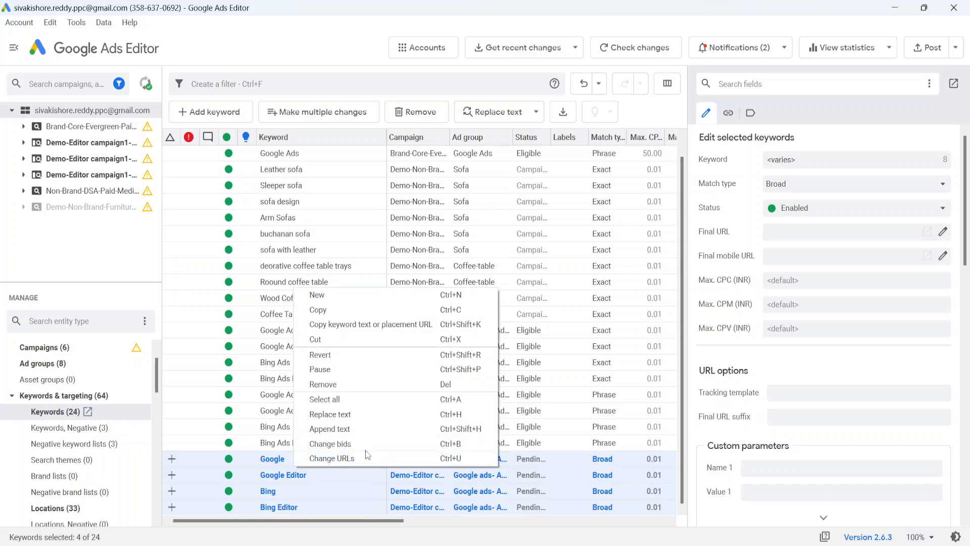
{"action": "left_click", "coordinate": [352, 430]}
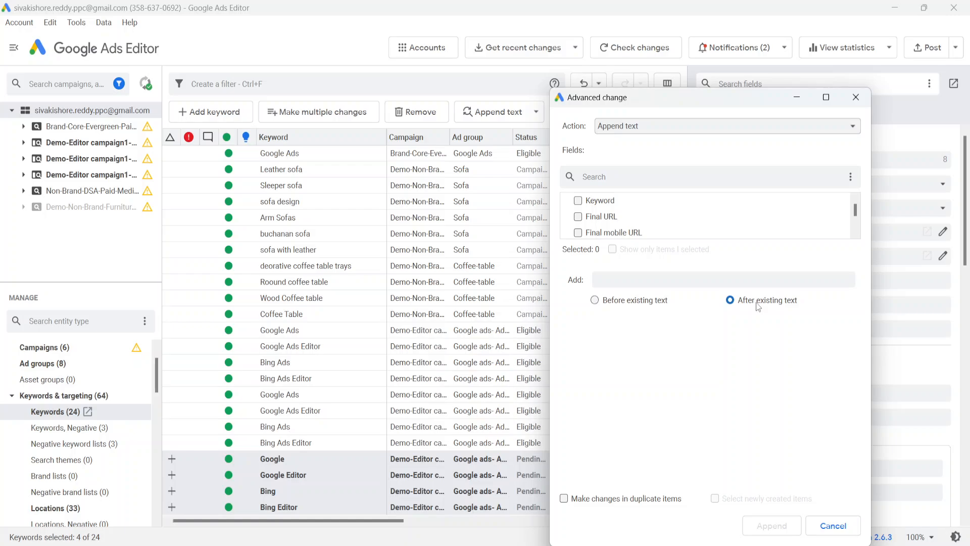
{"action": "left_click", "coordinate": [833, 526]}
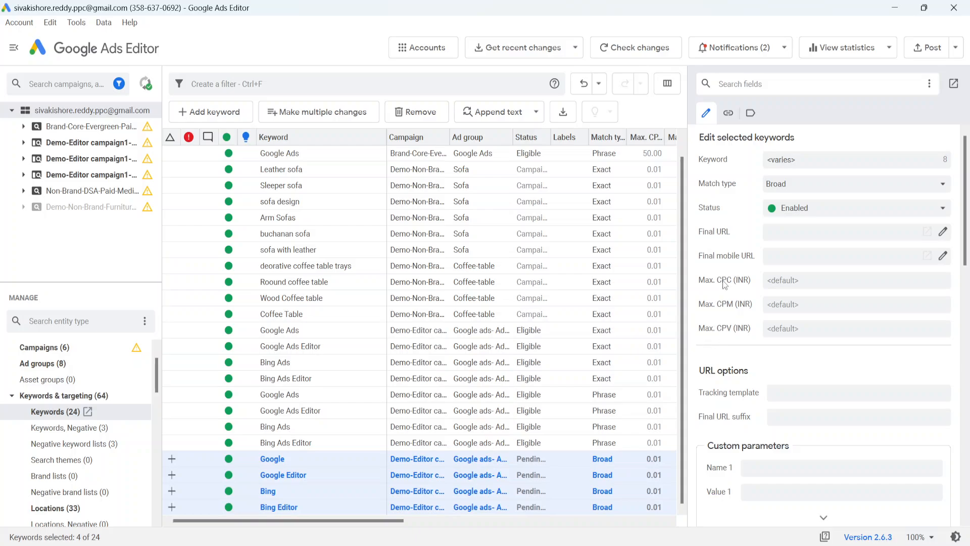
Set the Max. CPC (INR) of the four selected Broad keywords to 1.
{"action": "left_click", "coordinate": [787, 284]}
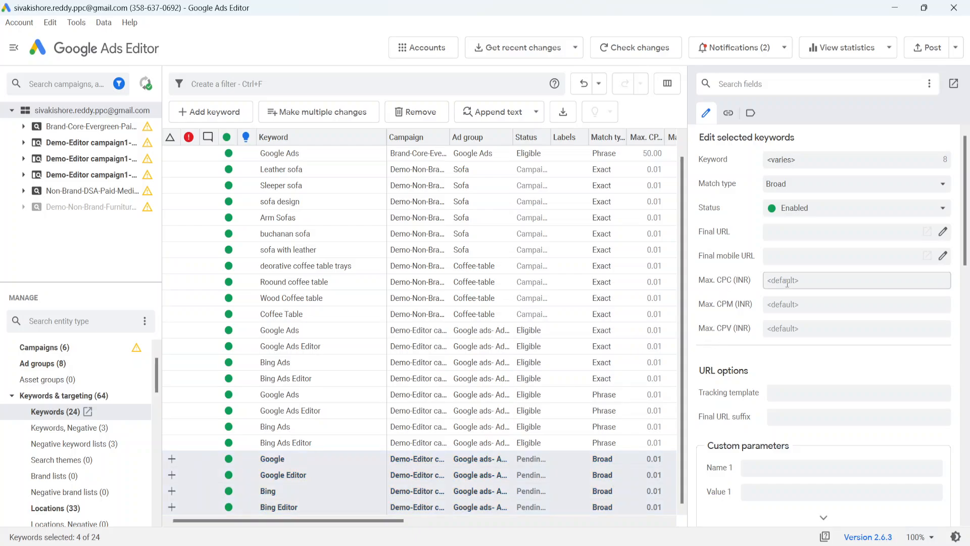
{"action": "type", "text": "1"}
{"action": "left_click", "coordinate": [575, 347]}
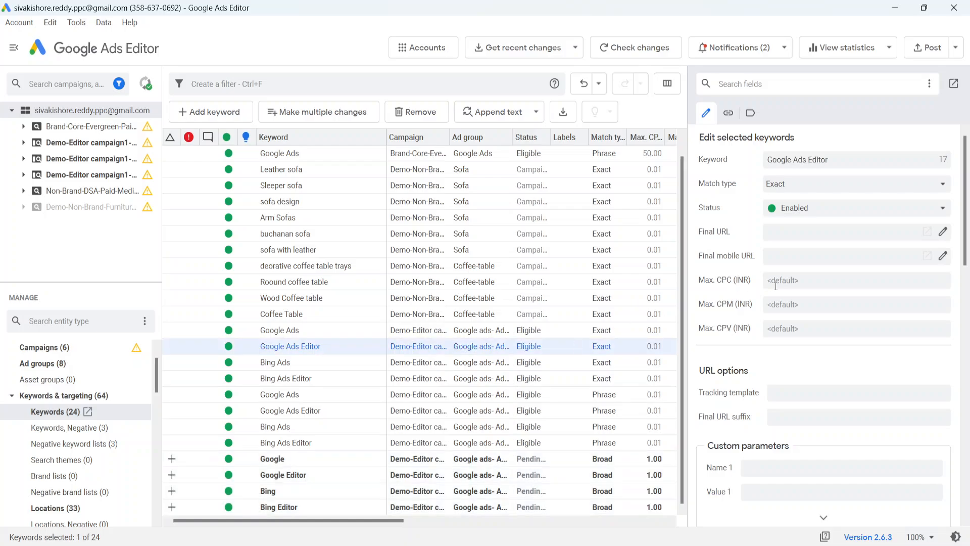
Open the account's list of responsive search ads.
{"action": "scroll", "coordinate": [774, 286], "scroll_direction": "down", "scroll_amount": 5}
{"action": "scroll", "coordinate": [781, 214], "scroll_direction": "up", "scroll_amount": 3}
{"action": "scroll", "coordinate": [781, 214], "scroll_direction": "up", "scroll_amount": 3}
{"action": "scroll", "coordinate": [50, 455], "scroll_direction": "down", "scroll_amount": 10}
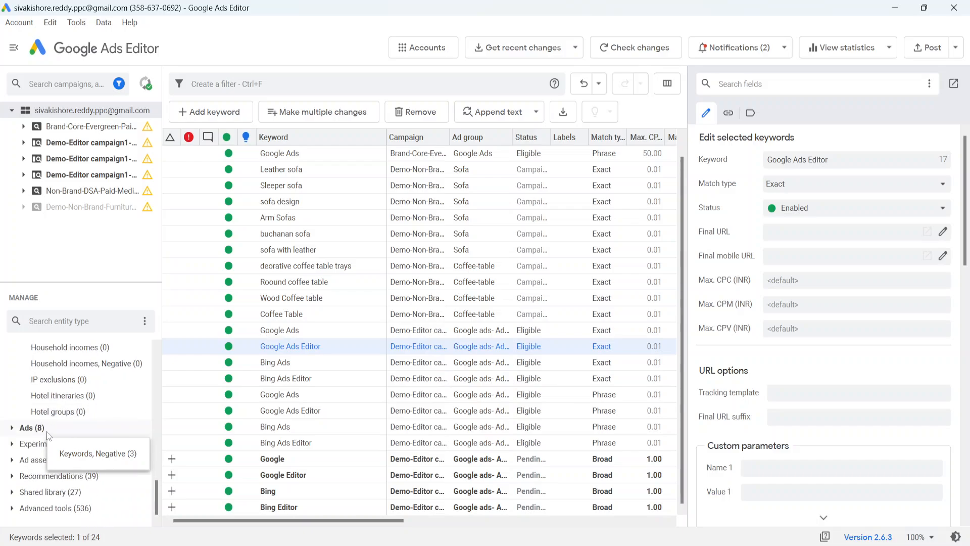
{"action": "left_click", "coordinate": [42, 430]}
{"action": "left_click", "coordinate": [45, 442]}
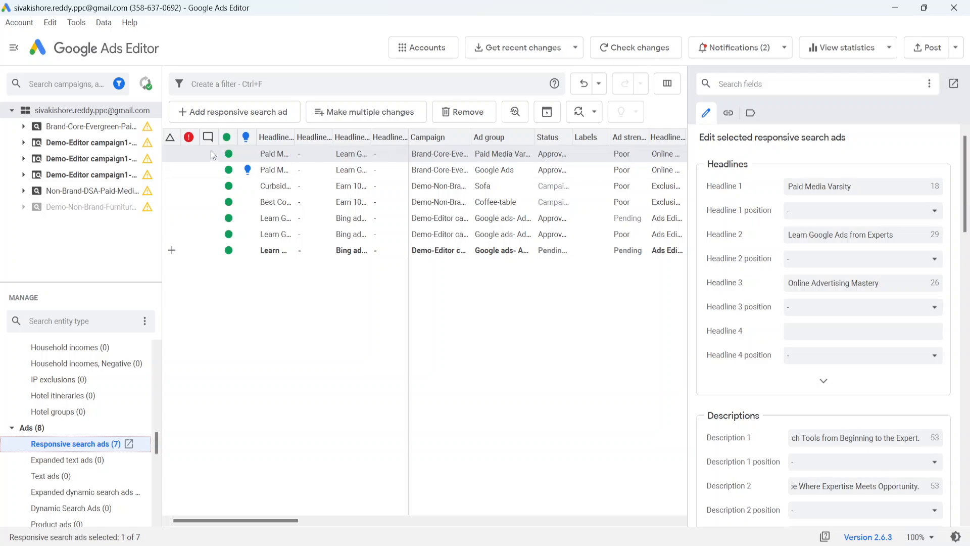
Set Headline 1 of all responsive search ads in the account to Paid Media Varsity.
{"action": "left_click", "coordinate": [203, 252], "text": "shift"}
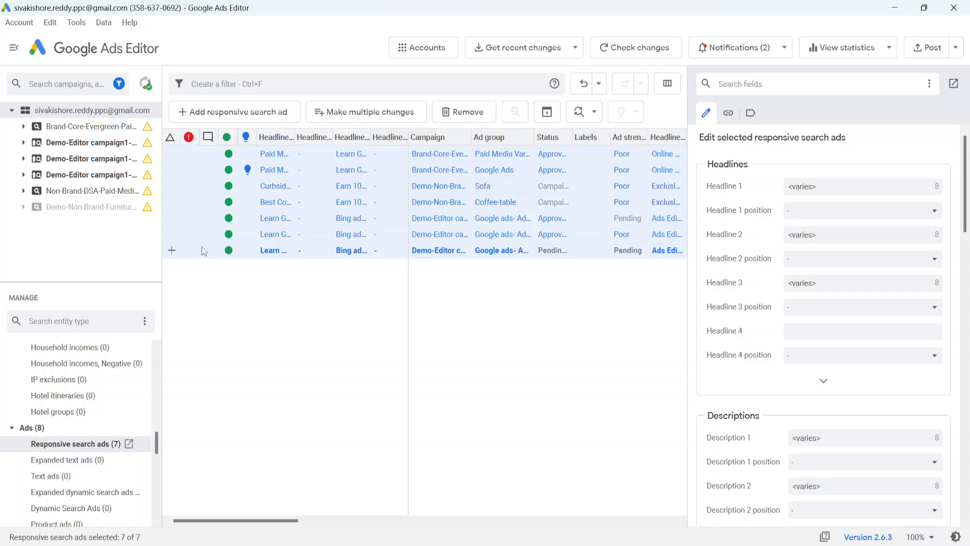
{"action": "left_click", "coordinate": [812, 186]}
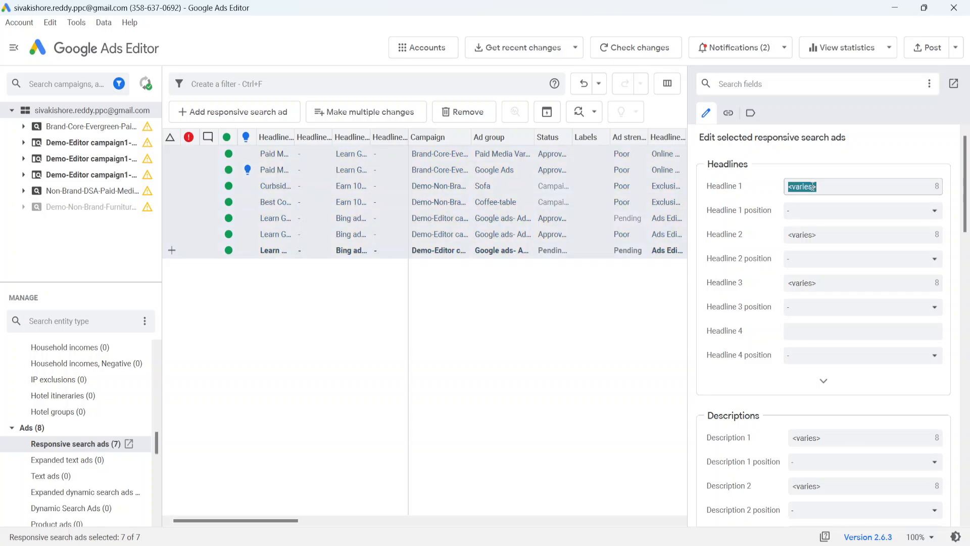
{"action": "key", "text": "BackSpace"}
{"action": "type", "text": "Paid m"}
{"action": "key", "text": "BackSpace"}
{"action": "type", "text": "Media Varsity"}
{"action": "left_click", "coordinate": [662, 323]}
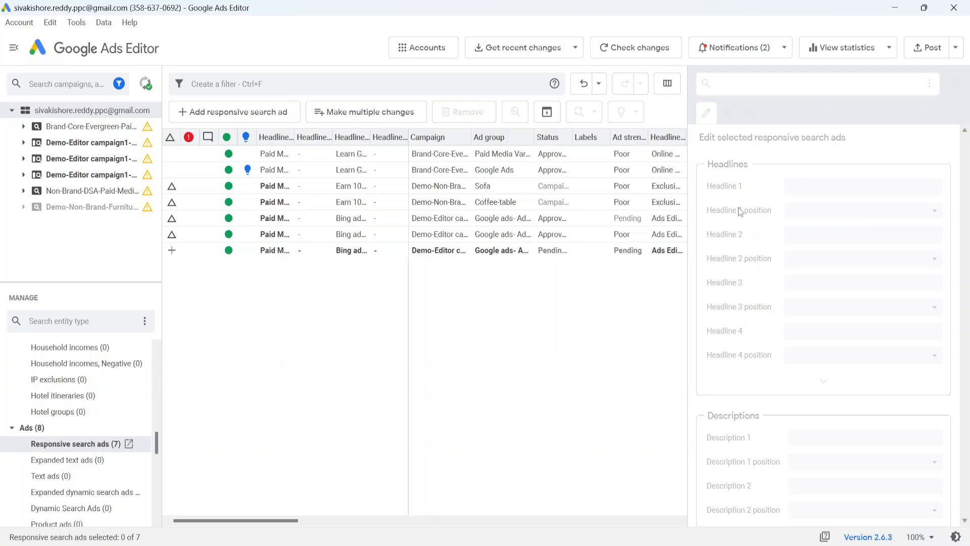
For the first Demo-Editor campaign's ad, examine the Headline 1 position options and the description, path and URL fields.
{"action": "left_click", "coordinate": [567, 212]}
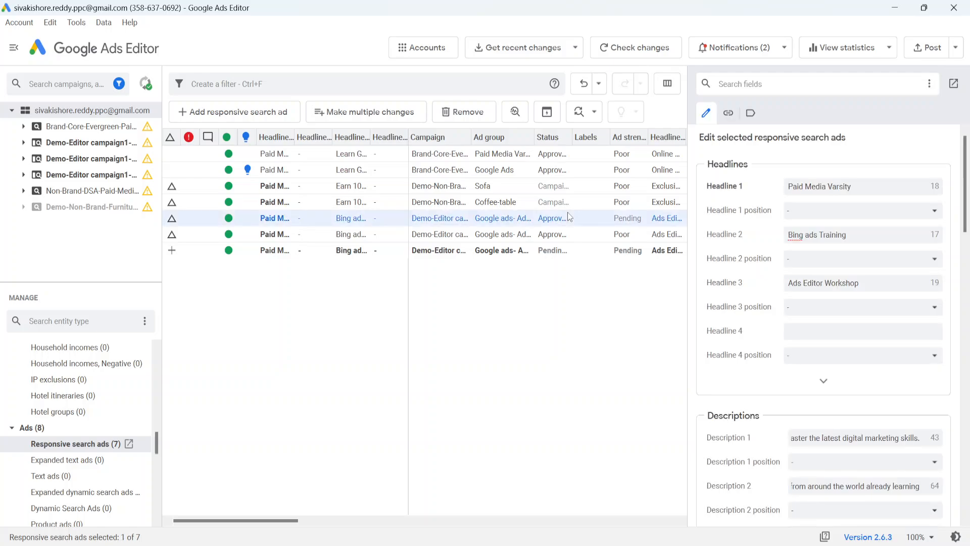
{"action": "left_click", "coordinate": [822, 209]}
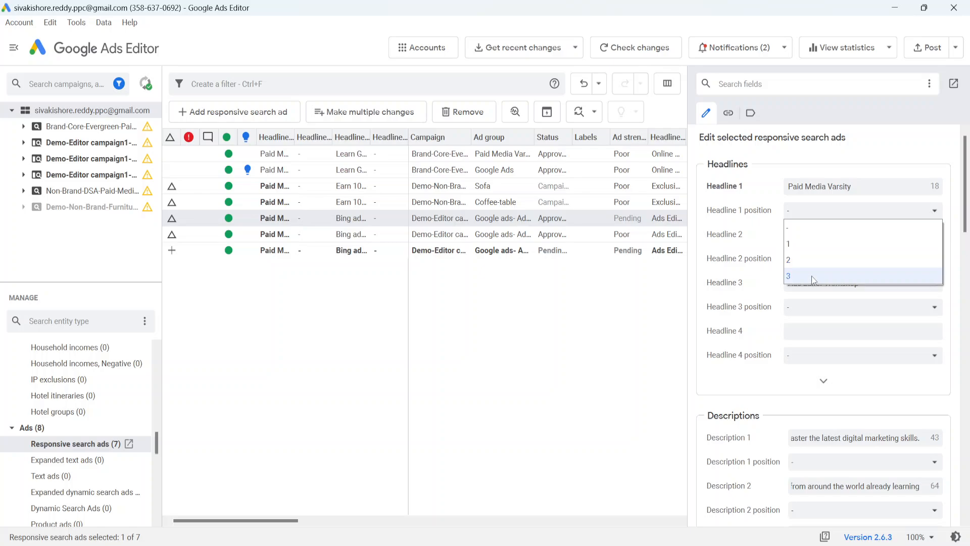
{"action": "scroll", "coordinate": [733, 376], "scroll_direction": "down", "scroll_amount": 10}
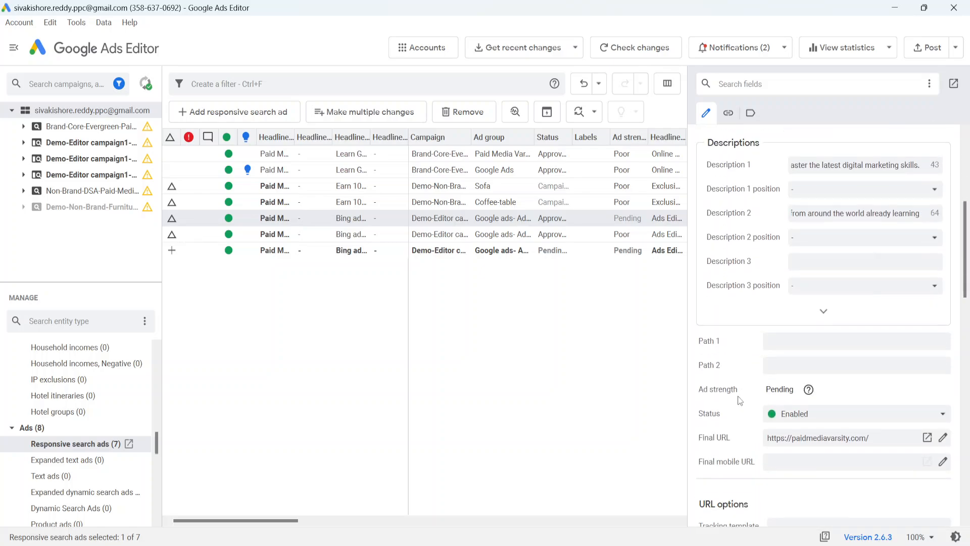
Examine the first Demo-Editor ad's path, URL, custom parameter, label and comment fields.
{"action": "scroll", "coordinate": [737, 354], "scroll_direction": "up", "scroll_amount": 4}
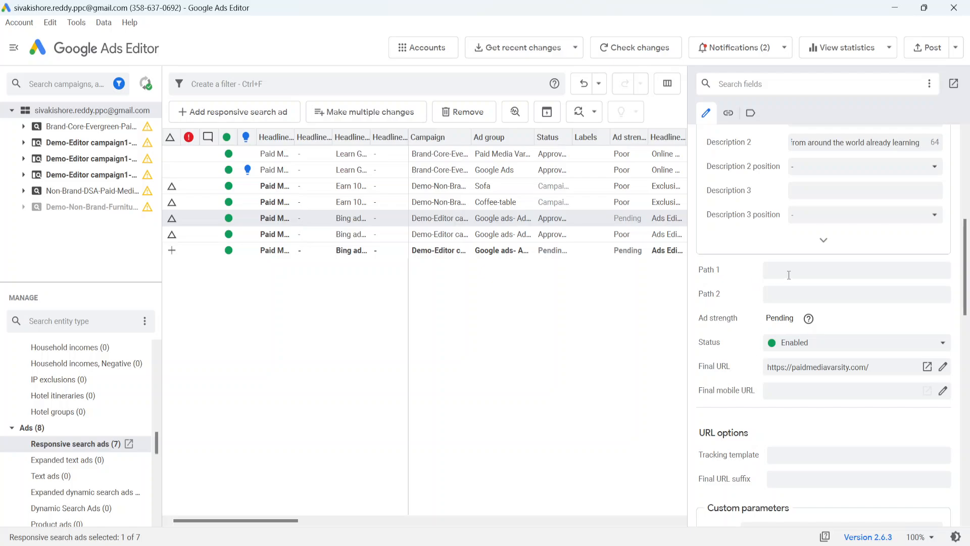
{"action": "scroll", "coordinate": [734, 331], "scroll_direction": "down", "scroll_amount": 2}
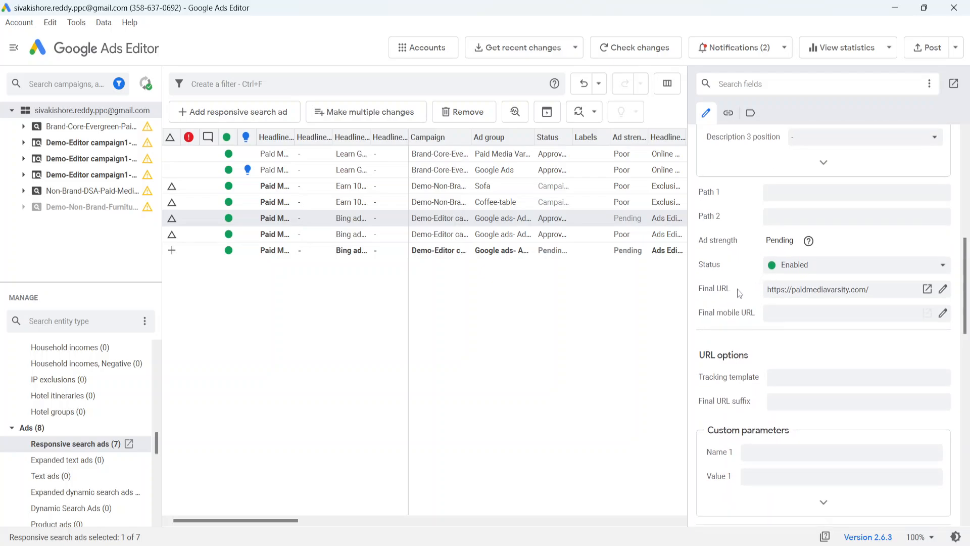
{"action": "scroll", "coordinate": [715, 413], "scroll_direction": "down", "scroll_amount": 5}
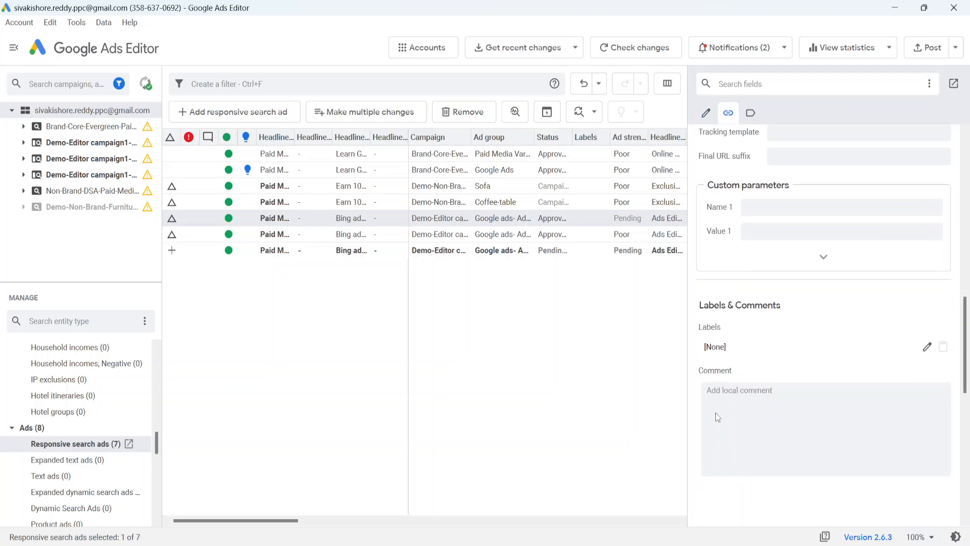
{"action": "scroll", "coordinate": [715, 413], "scroll_direction": "up", "scroll_amount": 7}
{"action": "scroll", "coordinate": [739, 296], "scroll_direction": "up", "scroll_amount": 9}
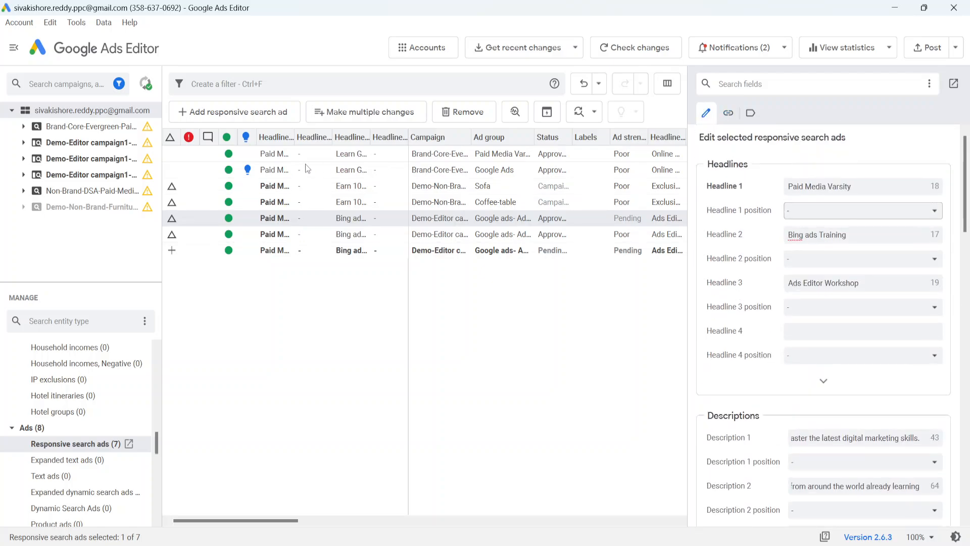
Review the bulk-edit commands available for five responsive search ads selected together.
{"action": "left_click", "coordinate": [186, 175]}
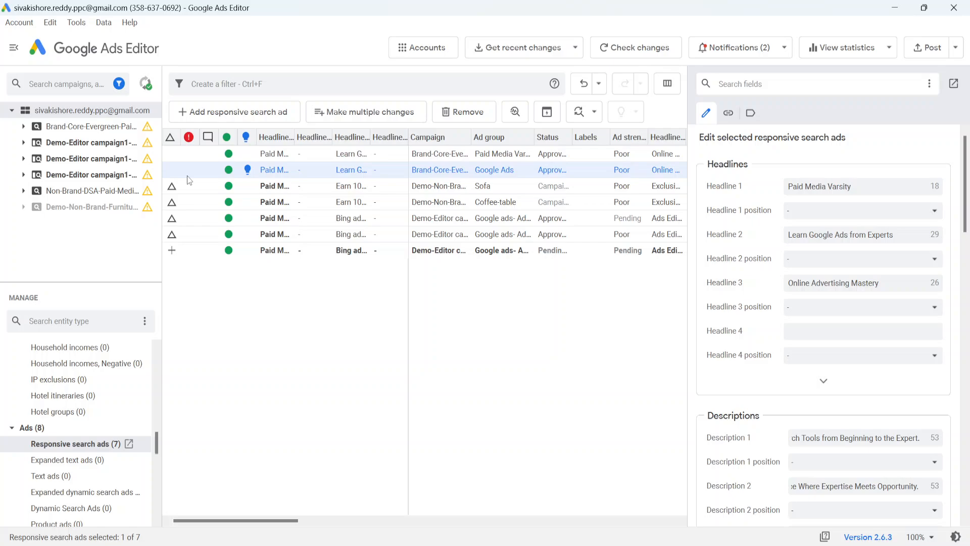
{"action": "left_click", "coordinate": [188, 234], "text": "shift"}
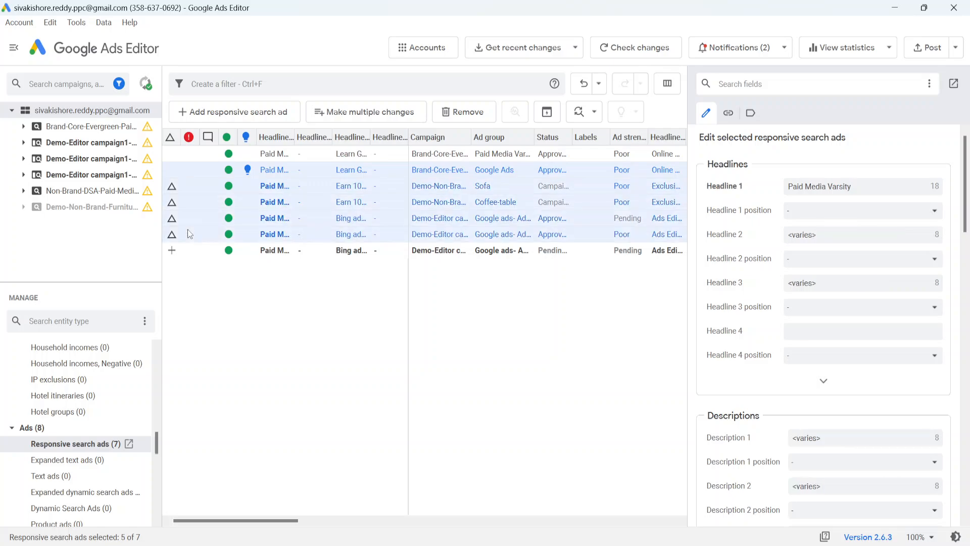
{"action": "right_click", "coordinate": [189, 189]}
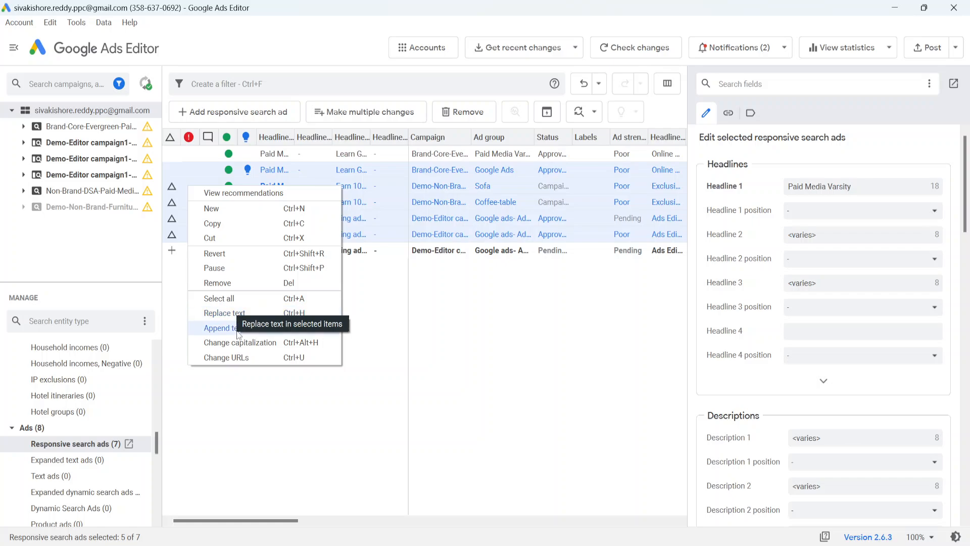
{"action": "left_click", "coordinate": [397, 351]}
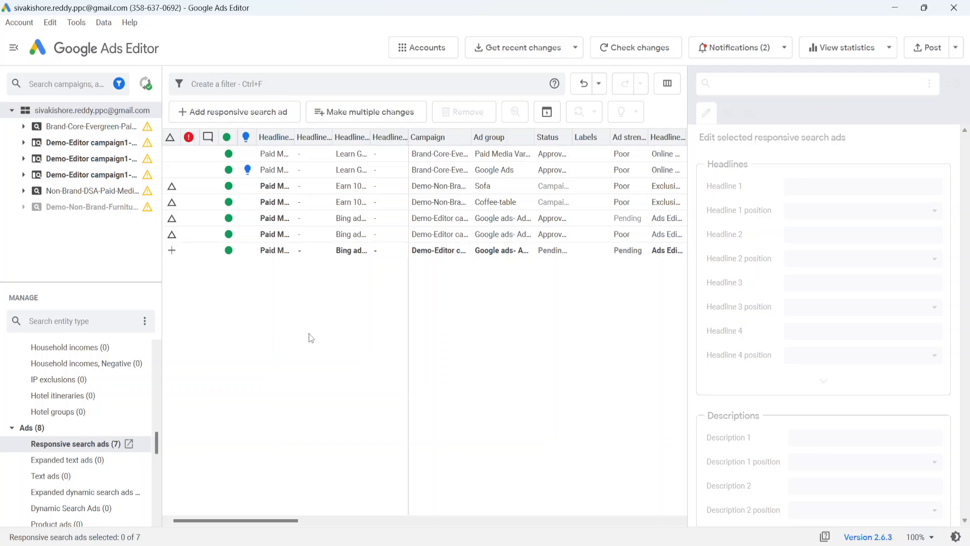
Append the presenter's first name and a hyphen before the existing text in the Ad group name of all eight ad groups.
{"action": "scroll", "coordinate": [96, 429], "scroll_direction": "up", "scroll_amount": 10}
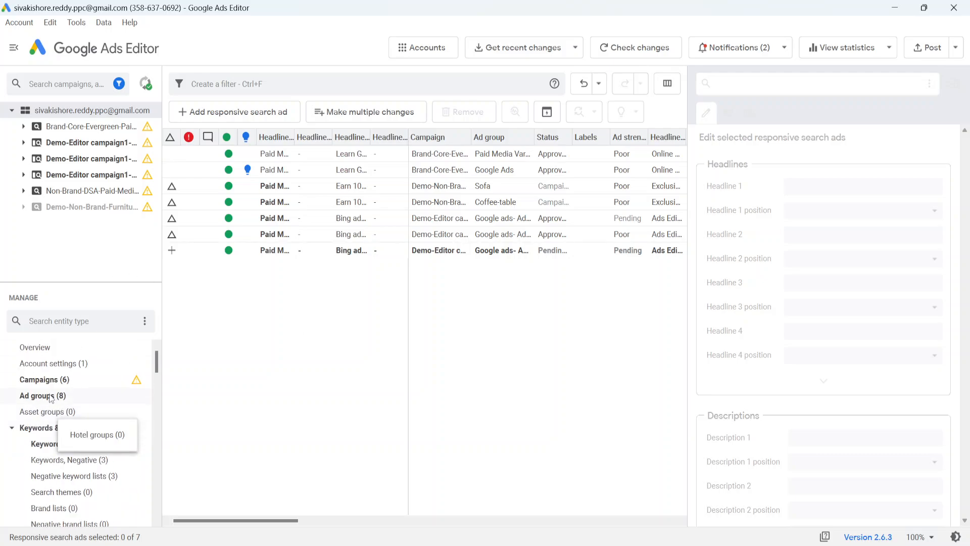
{"action": "left_click", "coordinate": [43, 395]}
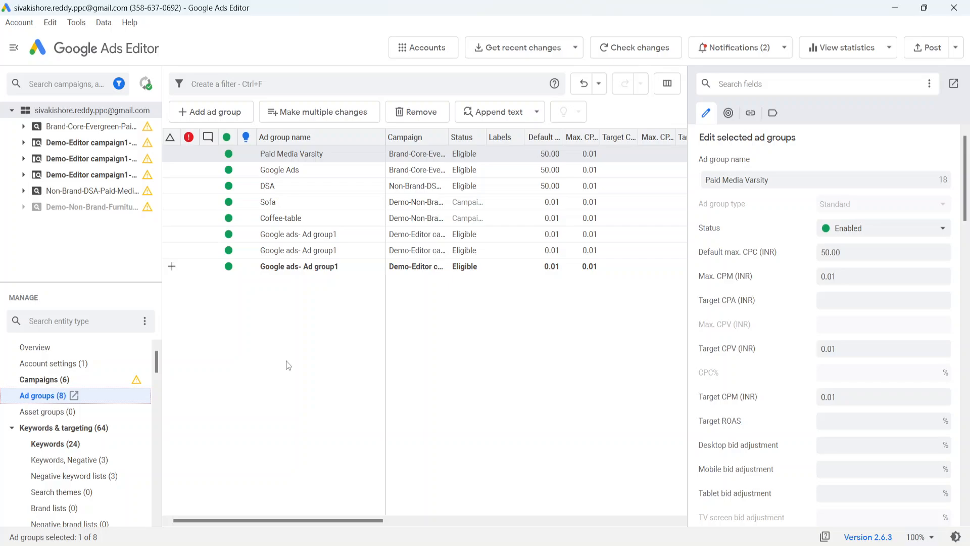
{"action": "left_click", "coordinate": [193, 161]}
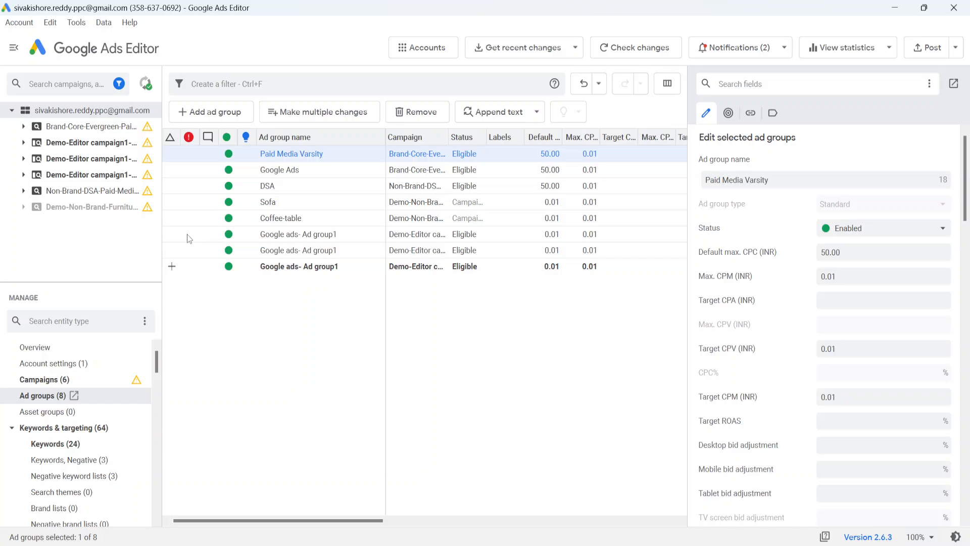
{"action": "left_click", "coordinate": [189, 267], "text": "shift"}
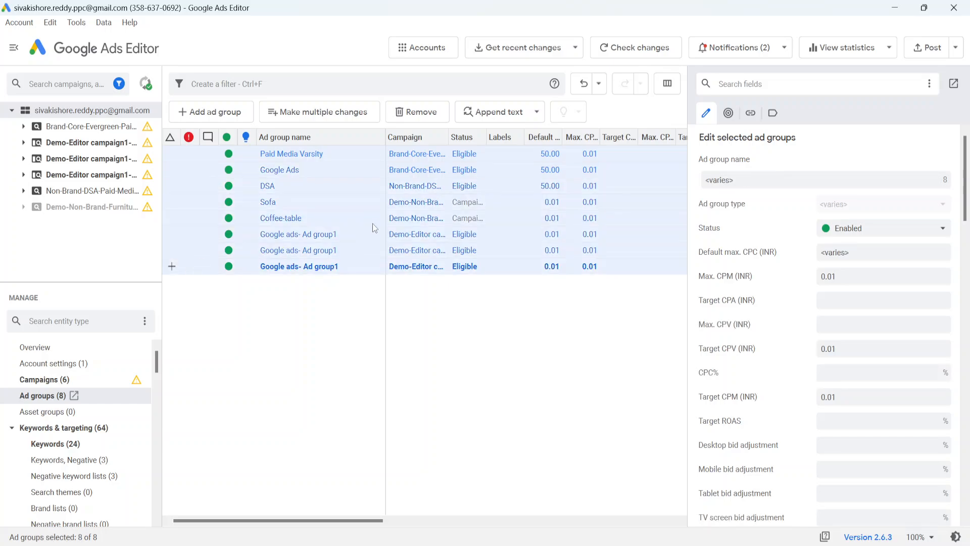
{"action": "right_click", "coordinate": [269, 163]}
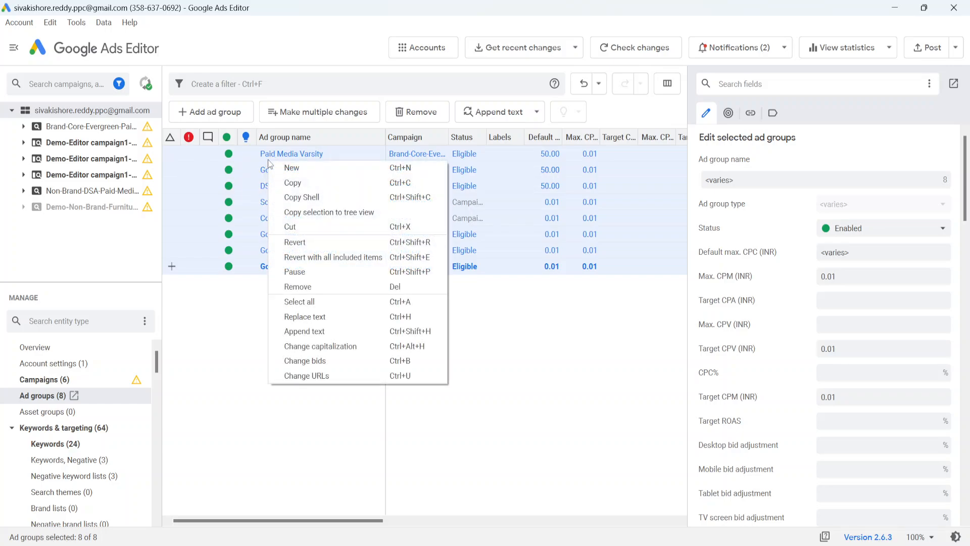
{"action": "left_click", "coordinate": [303, 332]}
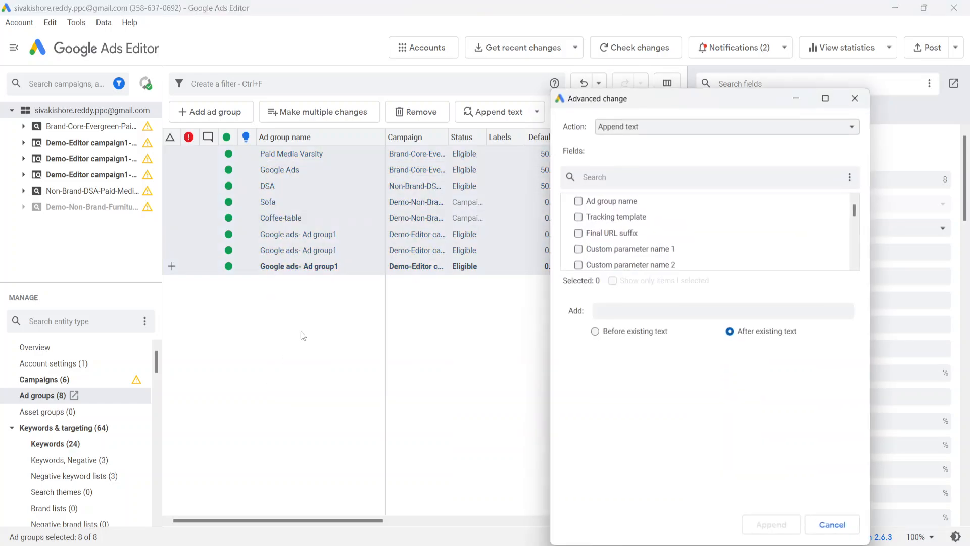
{"action": "left_click", "coordinate": [579, 201]}
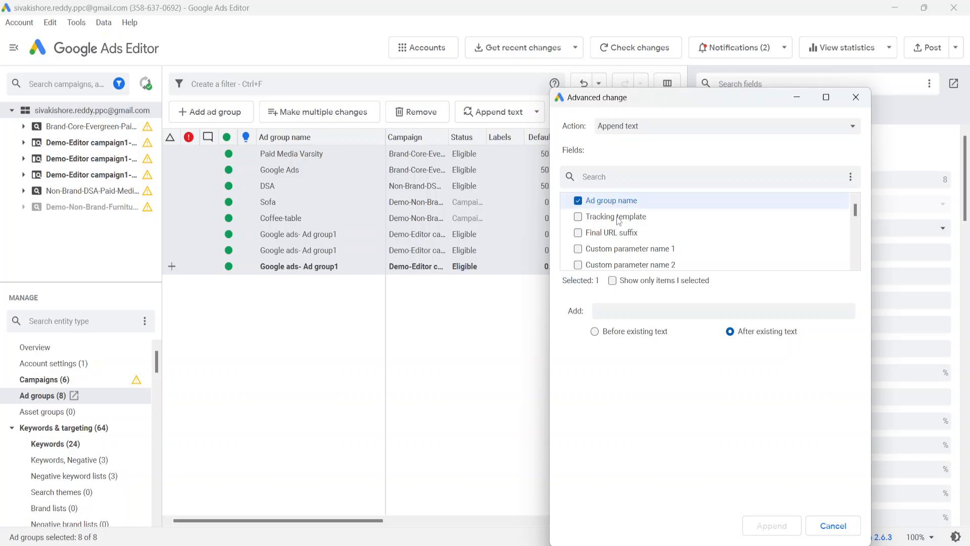
{"action": "left_click", "coordinate": [606, 332]}
{"action": "left_click", "coordinate": [628, 314]}
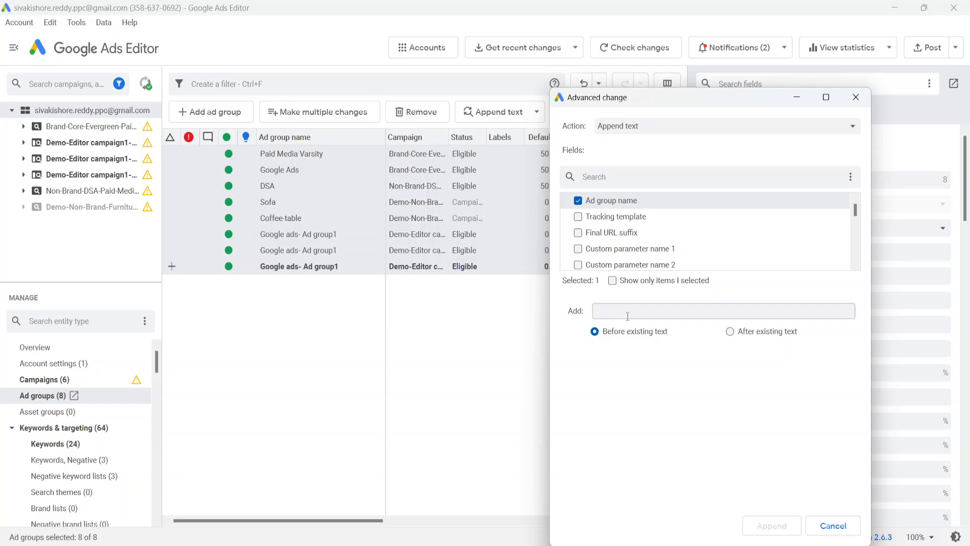
{"action": "type", "text": "Siva"}
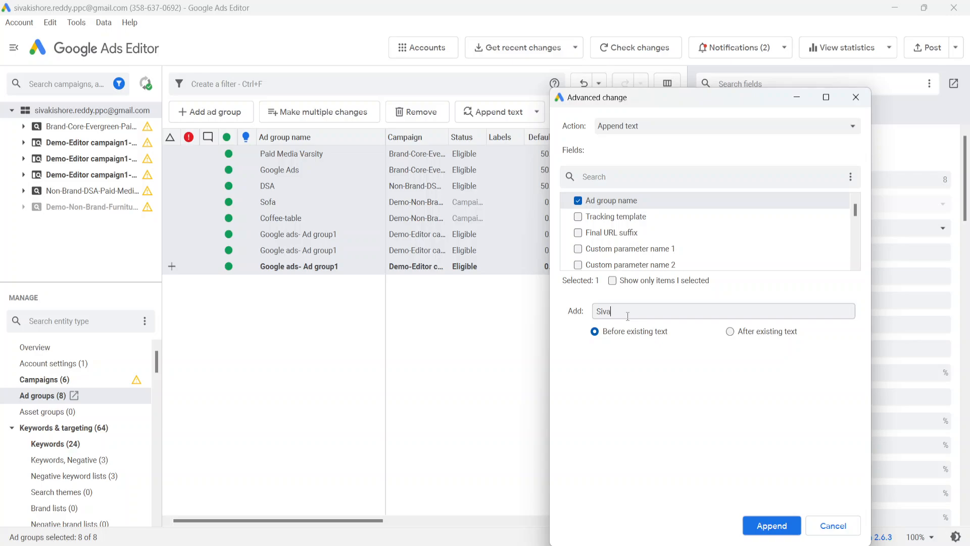
{"action": "type", "text": "-"}
{"action": "left_click", "coordinate": [771, 526]}
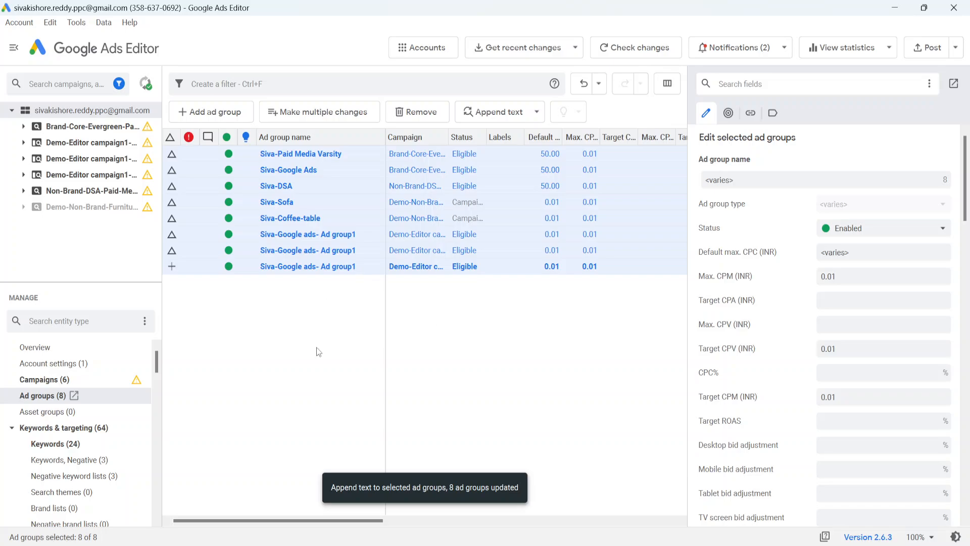
{"action": "left_click", "coordinate": [317, 347]}
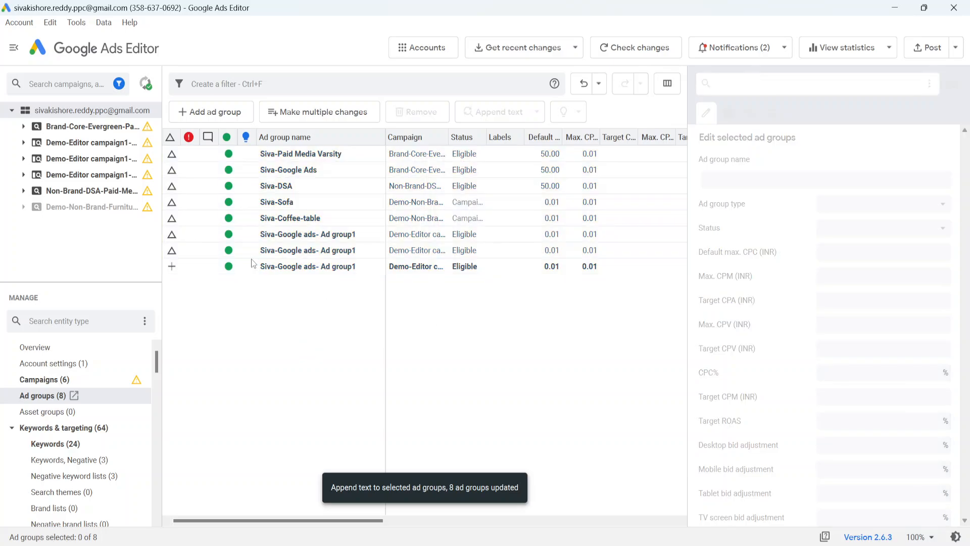
{"action": "left_click", "coordinate": [218, 183]}
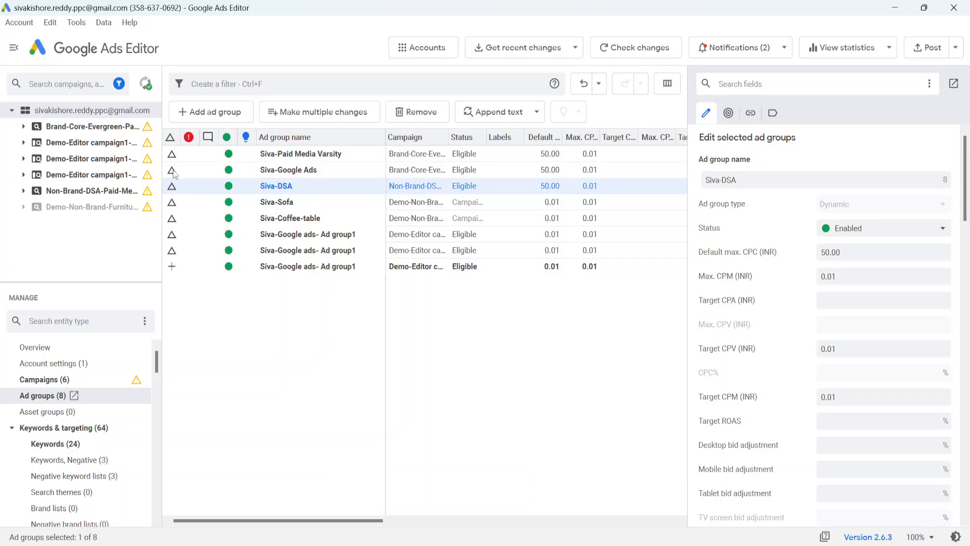
{"action": "left_click", "coordinate": [188, 207], "text": "ctrl"}
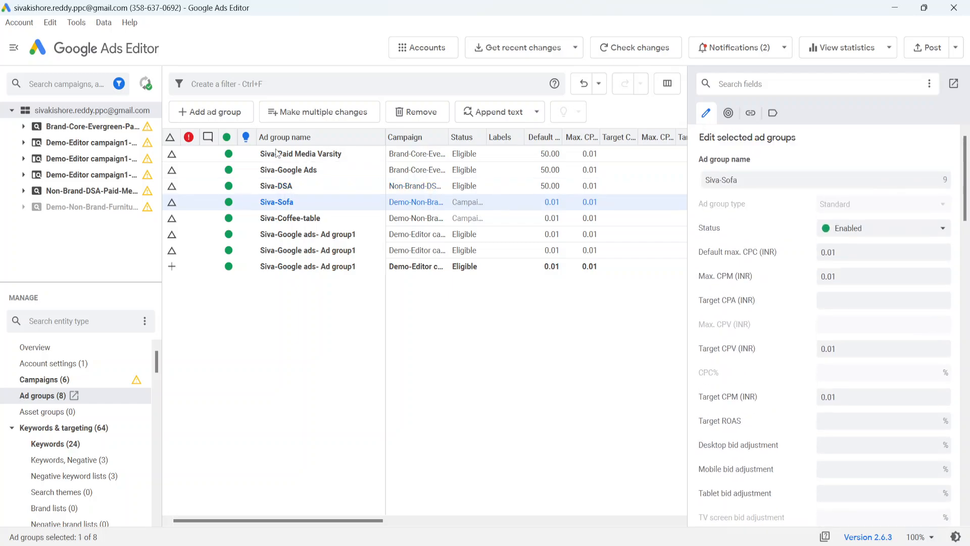
{"action": "left_click", "coordinate": [224, 171]}
{"action": "left_click", "coordinate": [216, 188], "text": "ctrl"}
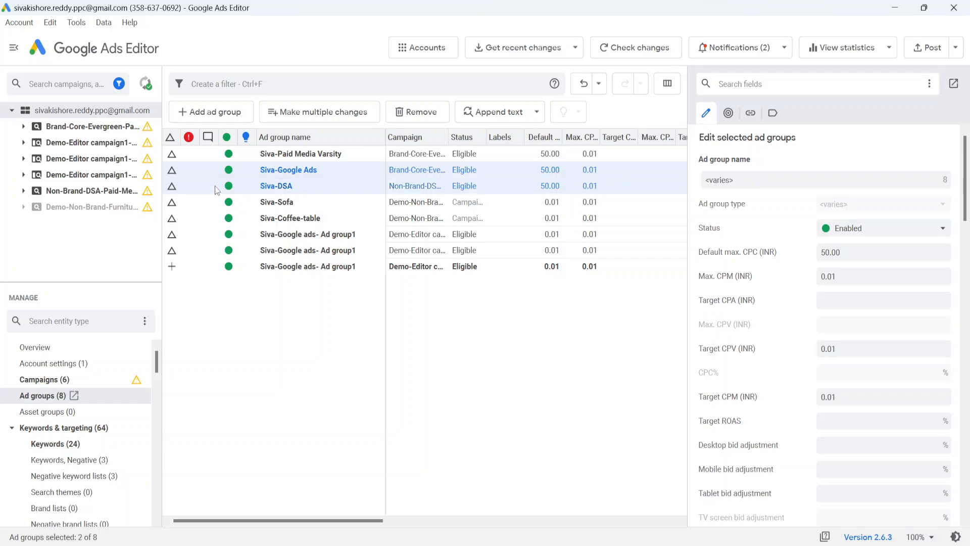
{"action": "right_click", "coordinate": [217, 186]}
{"action": "left_click", "coordinate": [517, 401]}
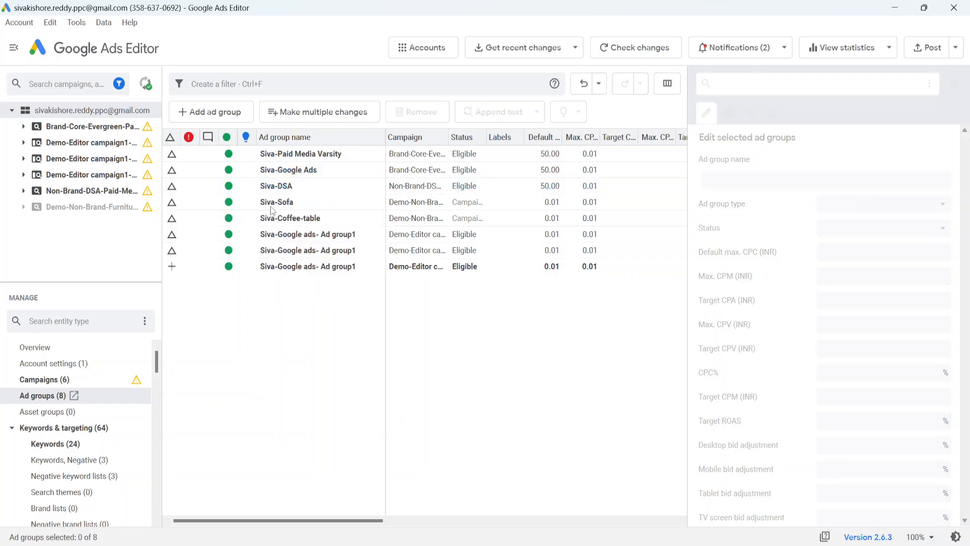
Review the shared settings of the DSA and Sofa ad groups and widen the Max. CPM (INR) column to fit its heading.
{"action": "left_click", "coordinate": [186, 184]}
{"action": "left_click", "coordinate": [187, 200], "text": "ctrl"}
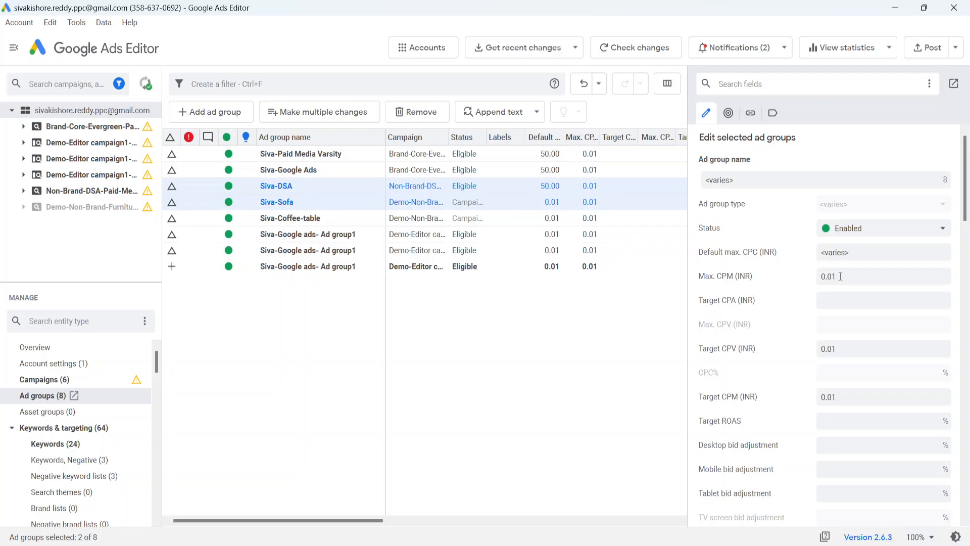
{"action": "scroll", "coordinate": [762, 395], "scroll_direction": "down", "scroll_amount": 10}
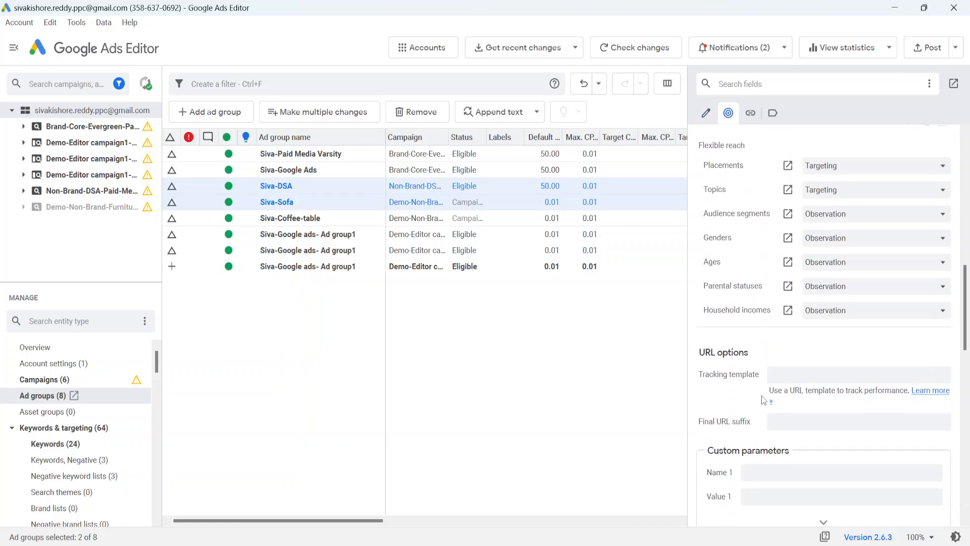
{"action": "scroll", "coordinate": [762, 395], "scroll_direction": "down", "scroll_amount": 5}
{"action": "scroll", "coordinate": [762, 395], "scroll_direction": "up", "scroll_amount": 15}
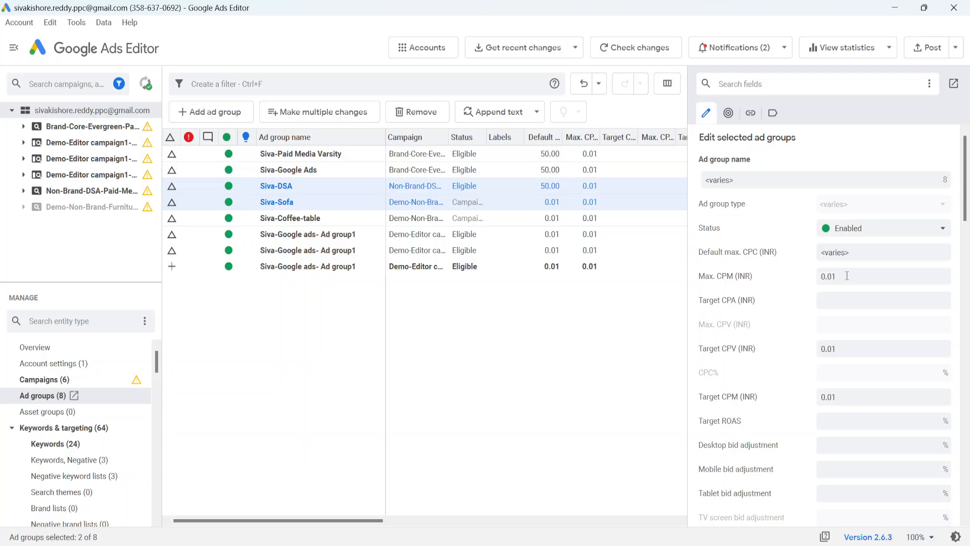
{"action": "double_click", "coordinate": [601, 137]}
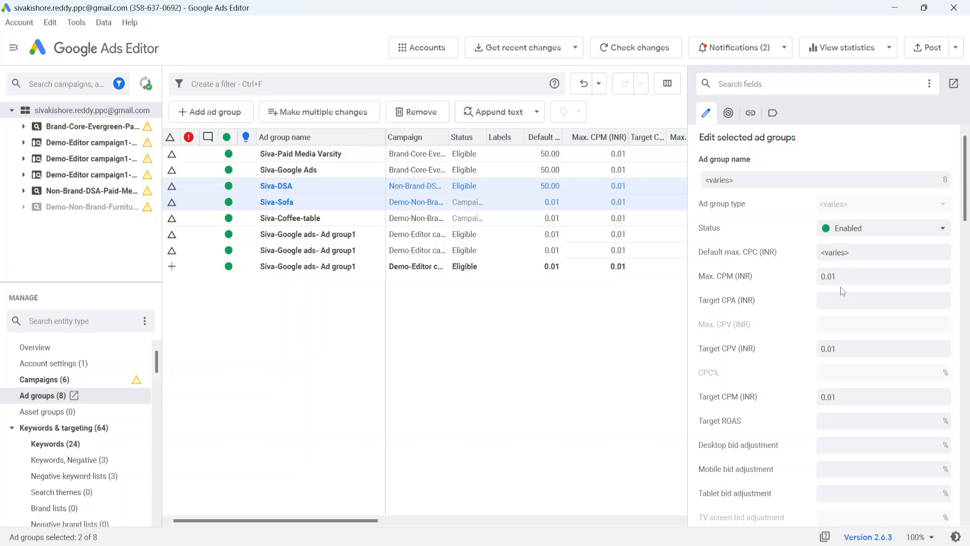
Try a Max. CPM (INR) of 1 for the DSA and Sofa ad groups and undo the change.
{"action": "scroll", "coordinate": [766, 419], "scroll_direction": "down", "scroll_amount": 1}
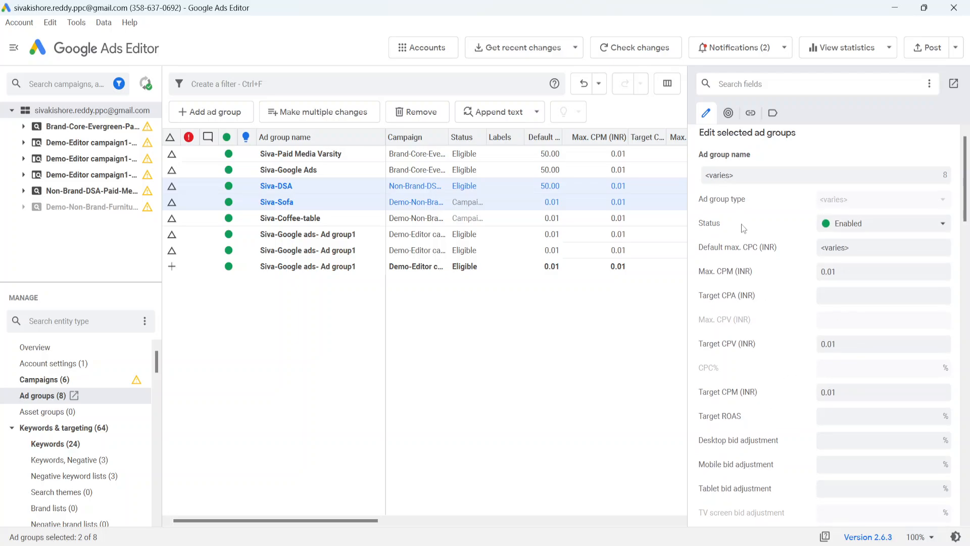
{"action": "left_click", "coordinate": [853, 272]}
{"action": "key", "text": "BackSpace"}
{"action": "key", "text": "BackSpace"}
{"action": "key", "text": "BackSpace"}
{"action": "key", "text": "BackSpace"}
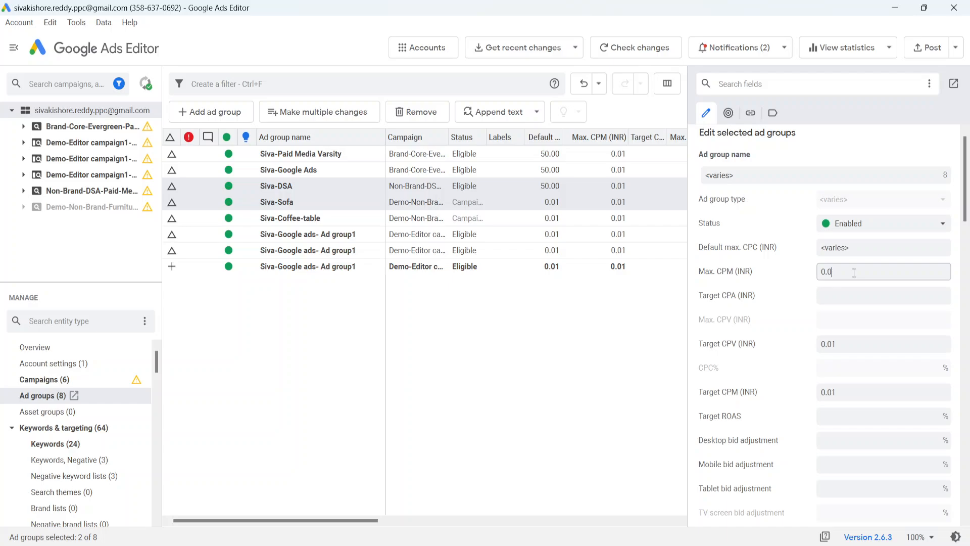
{"action": "type", "text": "1"}
{"action": "left_click", "coordinate": [553, 343]}
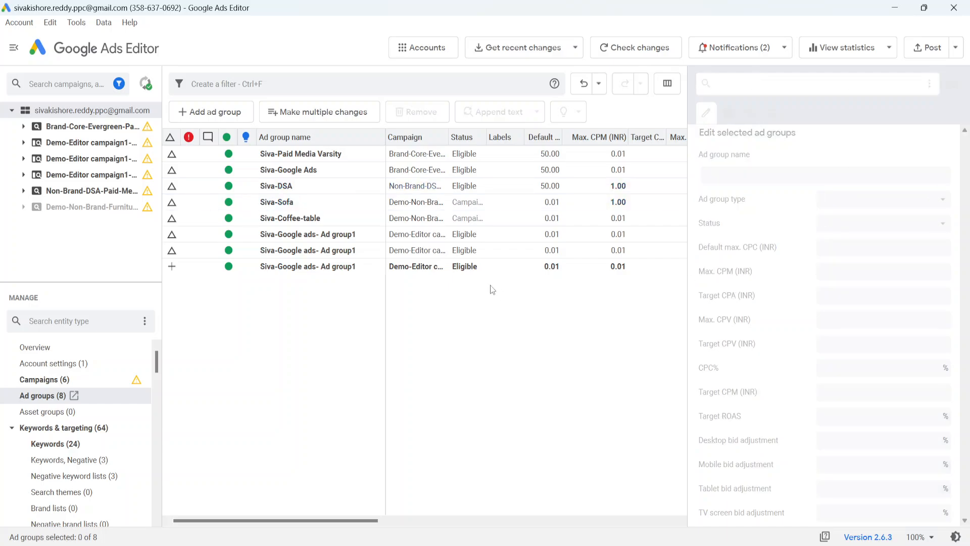
{"action": "key", "text": "ctrl+z"}
Set the Default max. CPC (INR) of the DSA and Sofa ad groups to 10.
{"action": "left_click", "coordinate": [204, 179]}
{"action": "left_click", "coordinate": [204, 201], "text": "shift"}
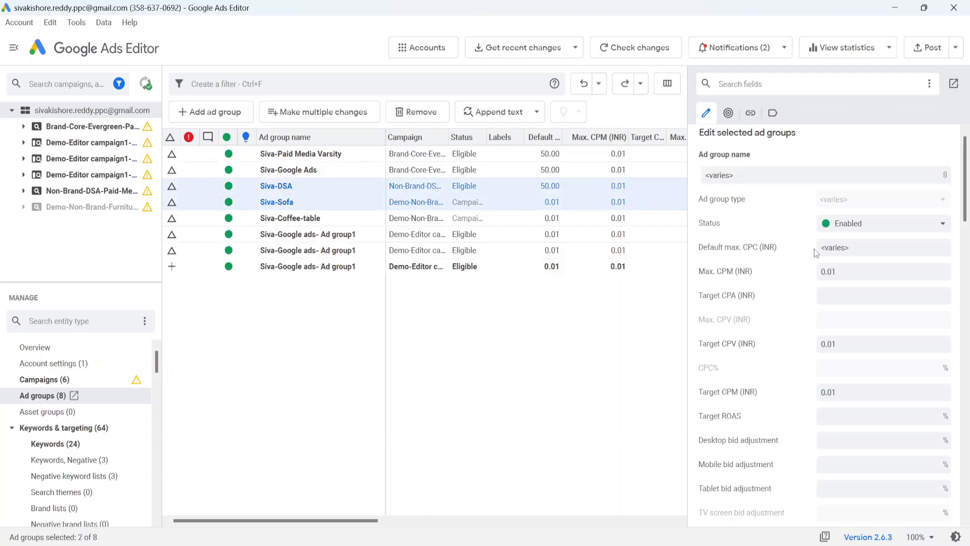
{"action": "left_click", "coordinate": [837, 249]}
{"action": "key", "text": "BackSpace"}
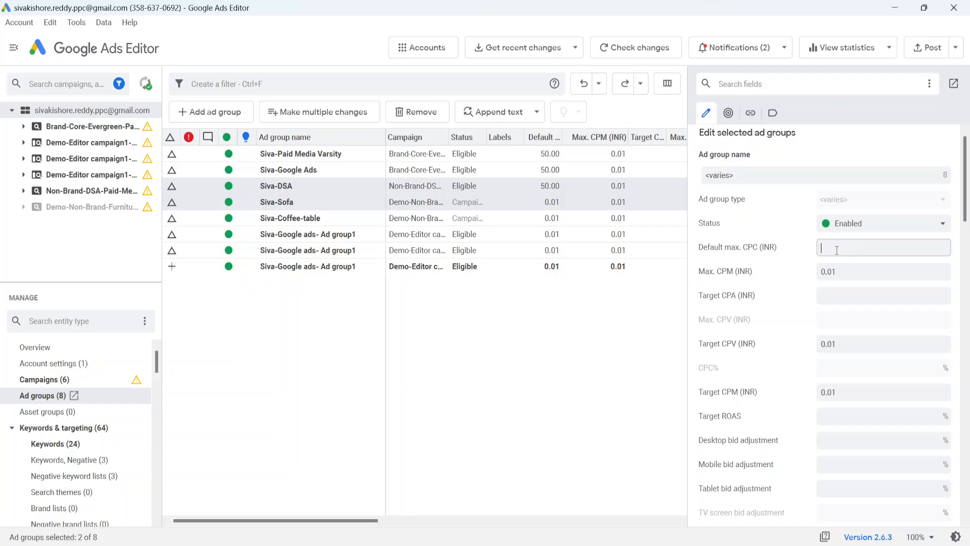
{"action": "type", "text": "10"}
{"action": "left_click", "coordinate": [419, 393]}
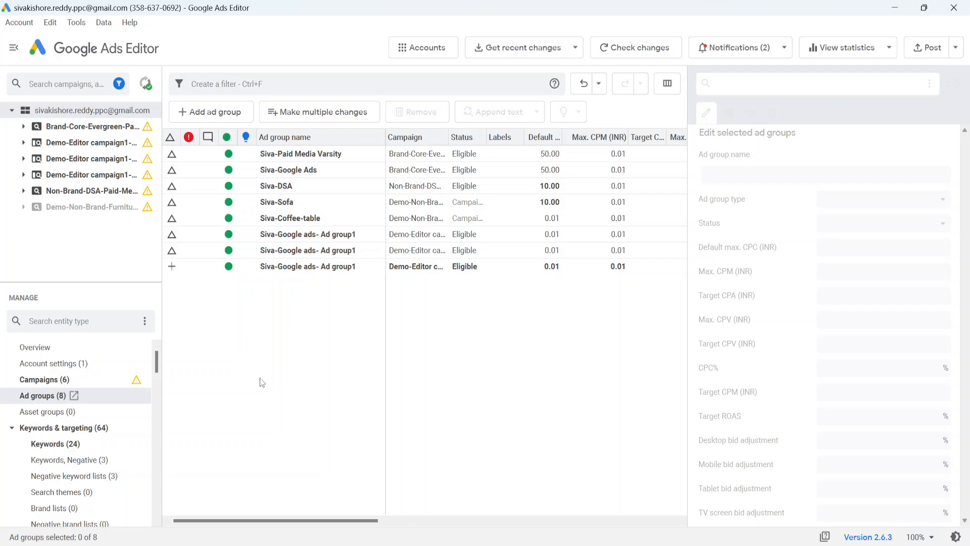
Review the shared settings of all six campaigns, from budget and bid strategy down to the targeting options.
{"action": "left_click", "coordinate": [71, 383]}
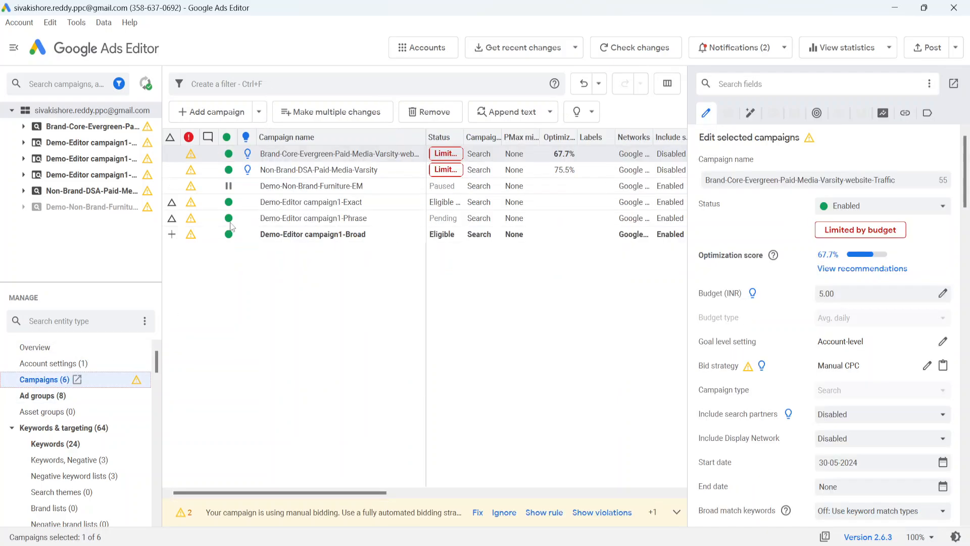
{"action": "left_click", "coordinate": [204, 234], "text": "shift"}
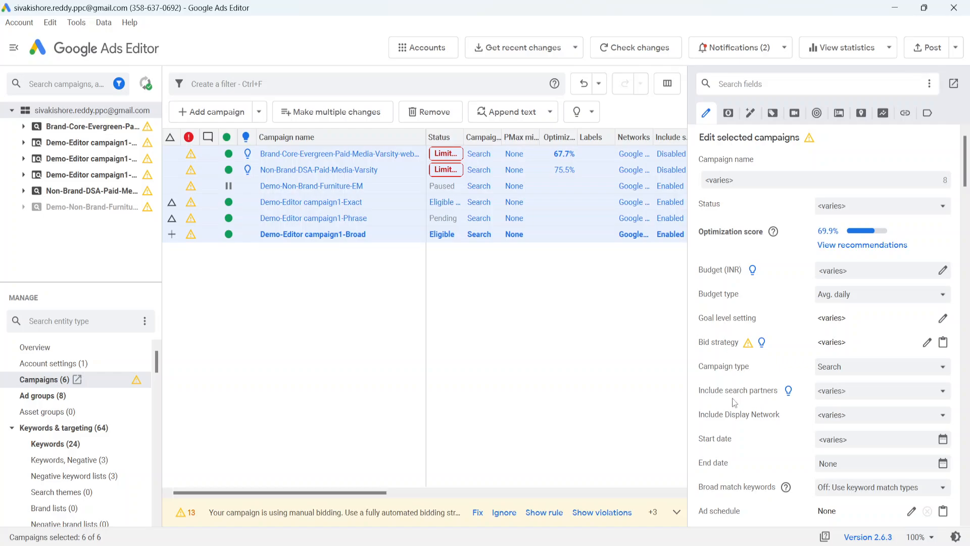
{"action": "scroll", "coordinate": [734, 402], "scroll_direction": "down", "scroll_amount": 10}
{"action": "scroll", "coordinate": [733, 402], "scroll_direction": "up", "scroll_amount": 10}
{"action": "scroll", "coordinate": [788, 365], "scroll_direction": "down", "scroll_amount": 2}
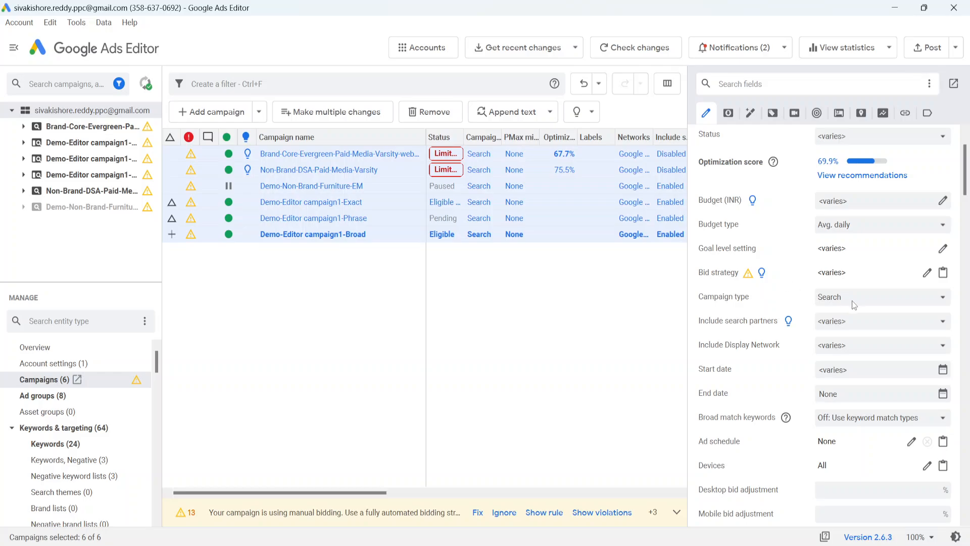
{"action": "scroll", "coordinate": [729, 359], "scroll_direction": "up", "scroll_amount": 2}
{"action": "scroll", "coordinate": [713, 447], "scroll_direction": "down", "scroll_amount": 6}
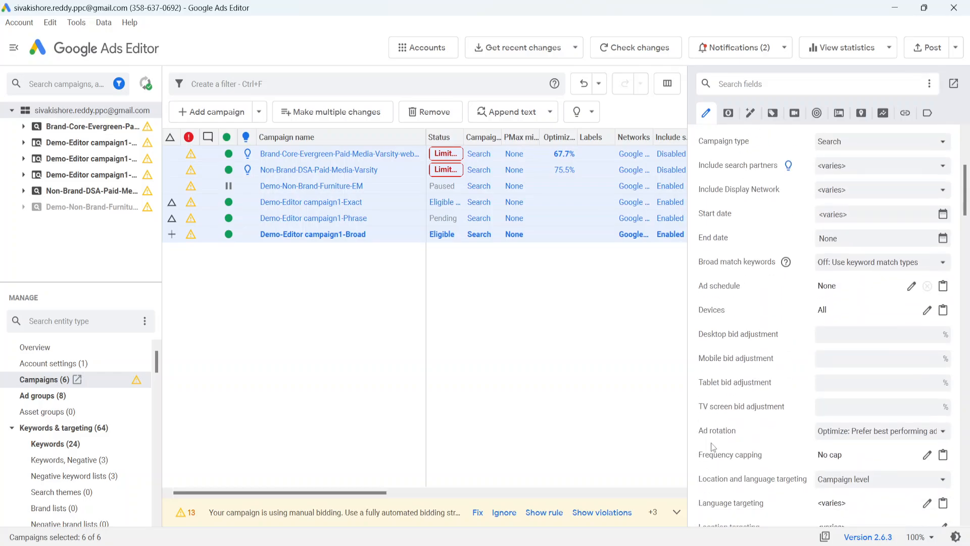
{"action": "double_click", "coordinate": [312, 202]}
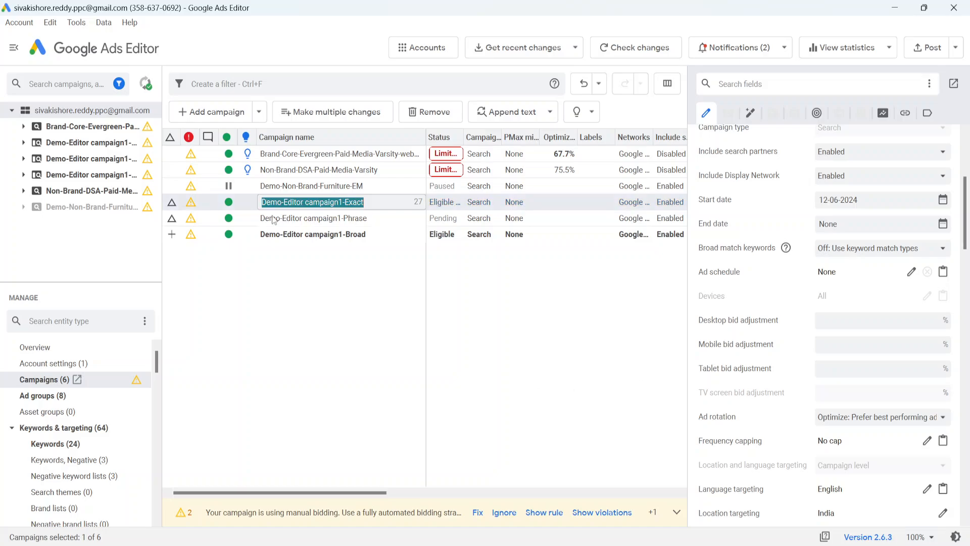
Set the Budget (INR) of the Demo-Editor campaign1-Broad campaign to 1000.
{"action": "left_click", "coordinate": [224, 240]}
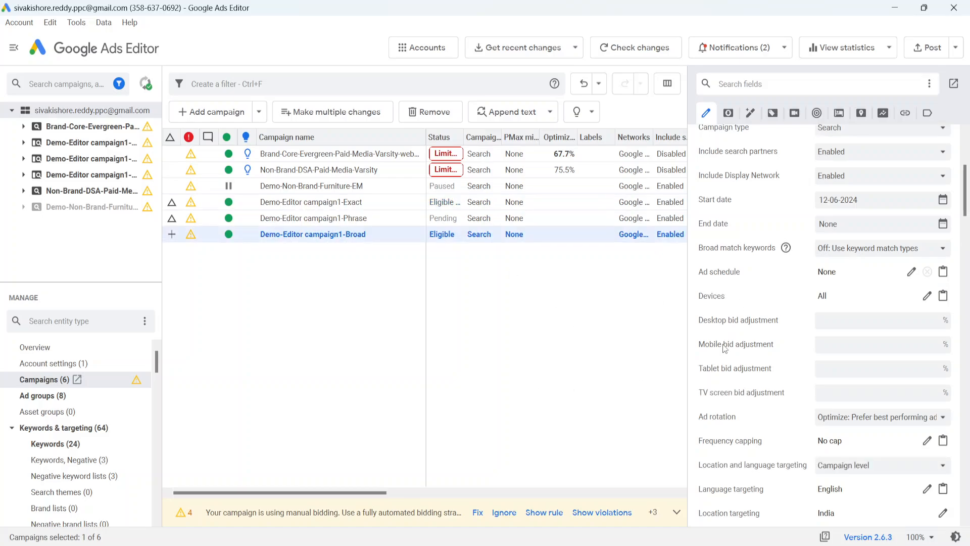
{"action": "scroll", "coordinate": [724, 347], "scroll_direction": "down", "scroll_amount": 8}
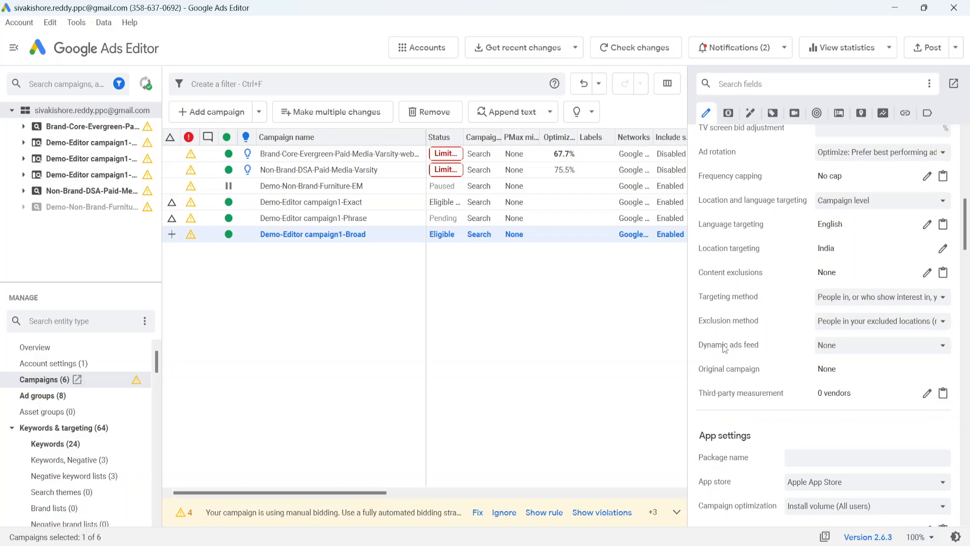
{"action": "scroll", "coordinate": [725, 348], "scroll_direction": "up", "scroll_amount": 10}
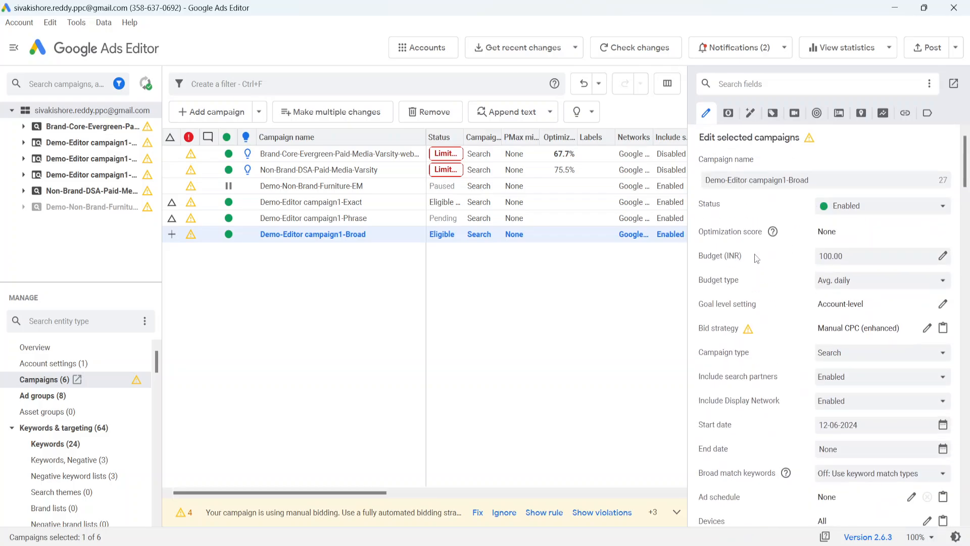
{"action": "left_click", "coordinate": [849, 255]}
{"action": "key", "text": "BackSpace"}
{"action": "key", "text": "BackSpace"}
{"action": "key", "text": "BackSpace"}
{"action": "key", "text": "BackSpace"}
{"action": "key", "text": "BackSpace"}
{"action": "key", "text": "BackSpace"}
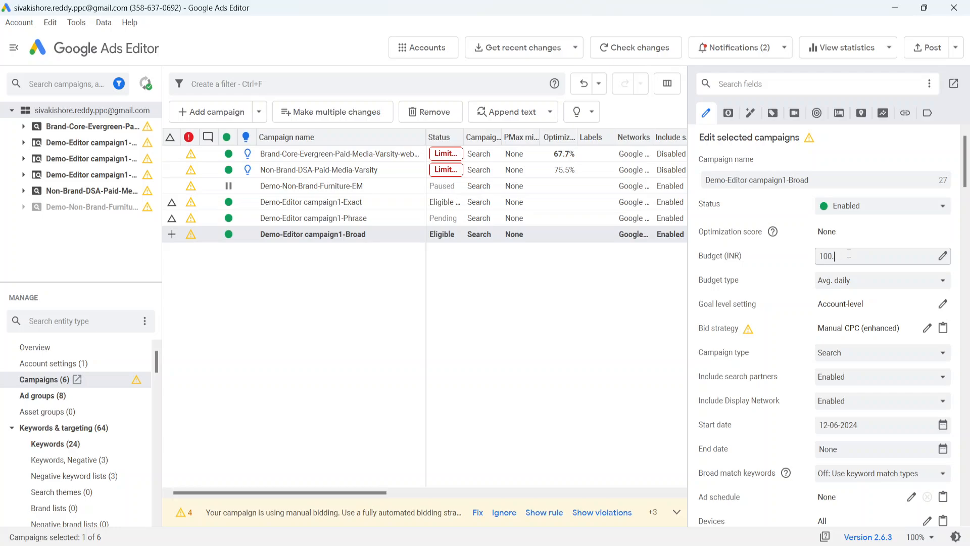
{"action": "type", "text": "1000"}
{"action": "key", "text": "Return"}
{"action": "left_click", "coordinate": [538, 302]}
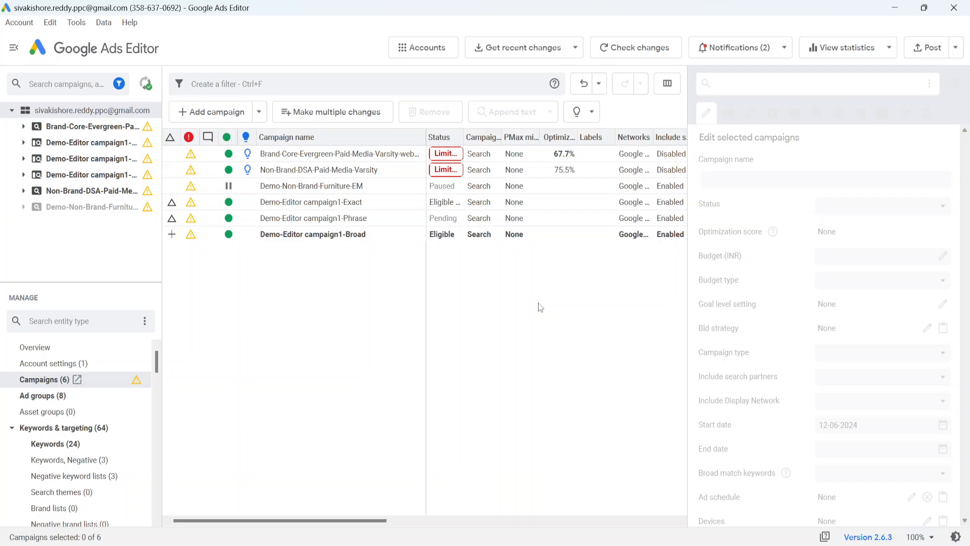
Set the Budget (INR) of the Demo-Editor campaign1-Exact and Demo-Editor campaign1-Phrase campaigns to 2000 and check the campaign list's budget column.
{"action": "left_click", "coordinate": [209, 201]}
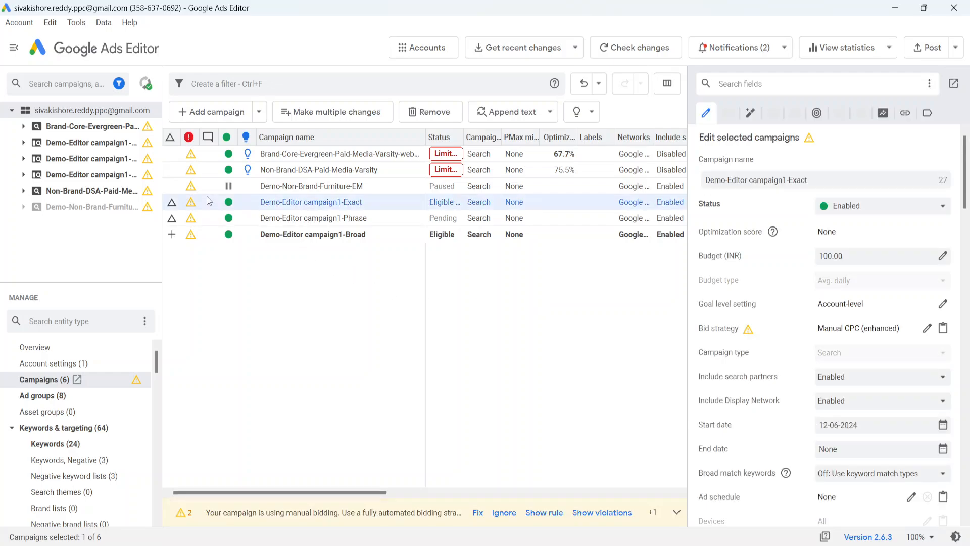
{"action": "left_click", "coordinate": [216, 217], "text": "ctrl"}
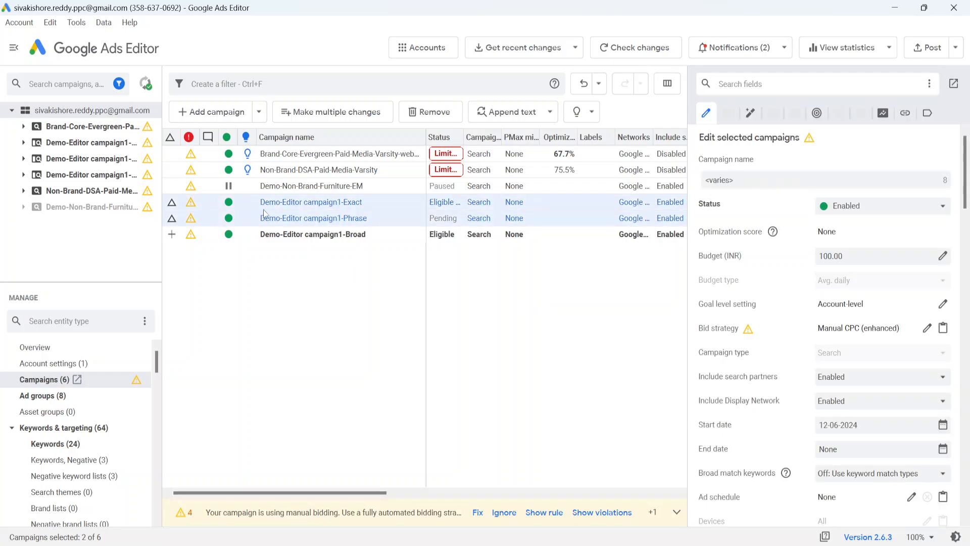
{"action": "left_click", "coordinate": [857, 255]}
{"action": "key", "text": "BackSpace"}
{"action": "key", "text": "BackSpace"}
{"action": "key", "text": "BackSpace"}
{"action": "key", "text": "BackSpace"}
{"action": "key", "text": "BackSpace"}
{"action": "key", "text": "BackSpace"}
{"action": "type", "text": "2"}
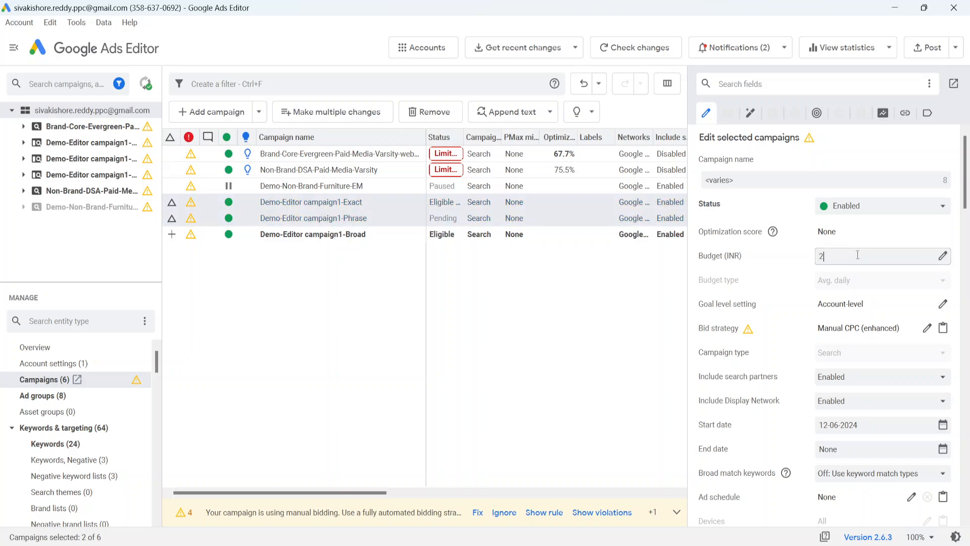
{"action": "type", "text": "000"}
{"action": "left_click", "coordinate": [454, 307]}
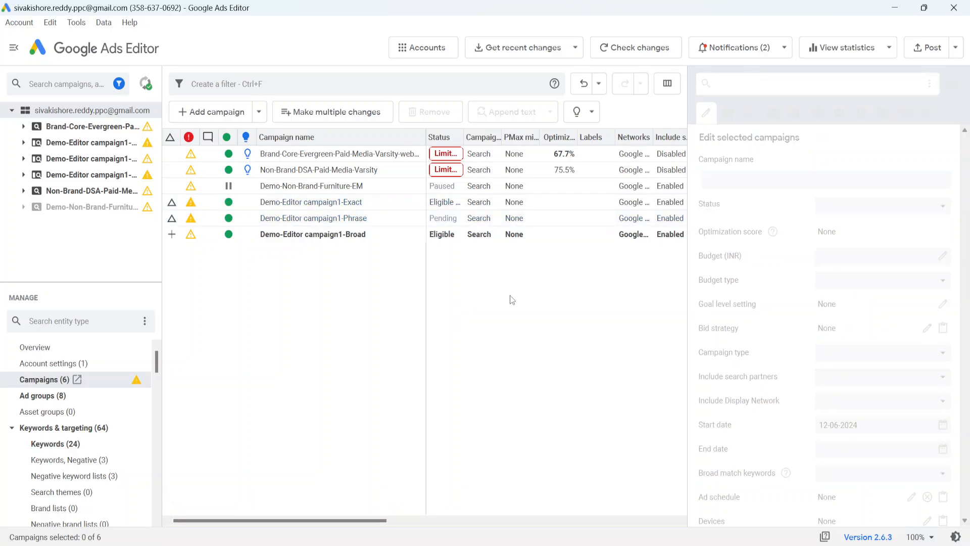
{"action": "scroll", "coordinate": [510, 295], "scroll_direction": "right", "scroll_amount": 5}
{"action": "scroll", "coordinate": [510, 297], "scroll_direction": "left", "scroll_amount": 1}
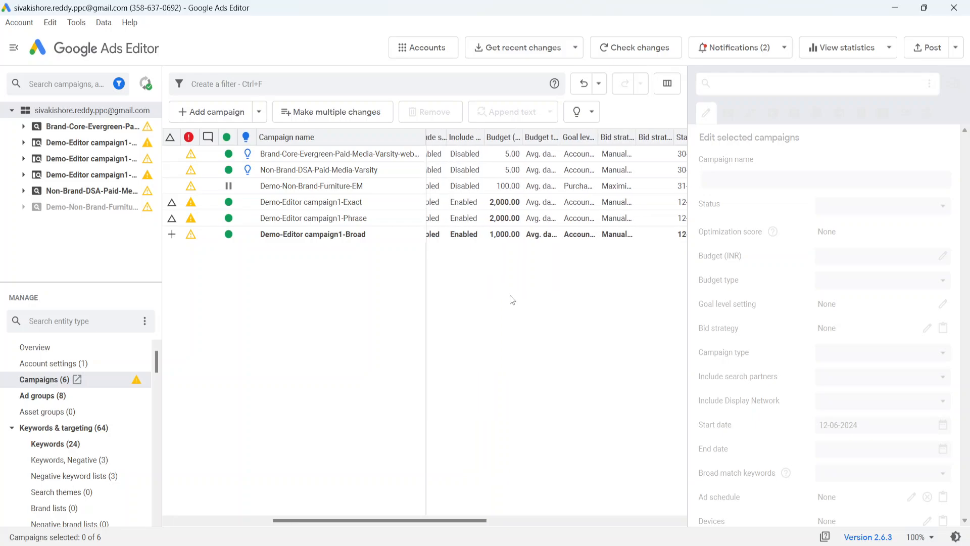